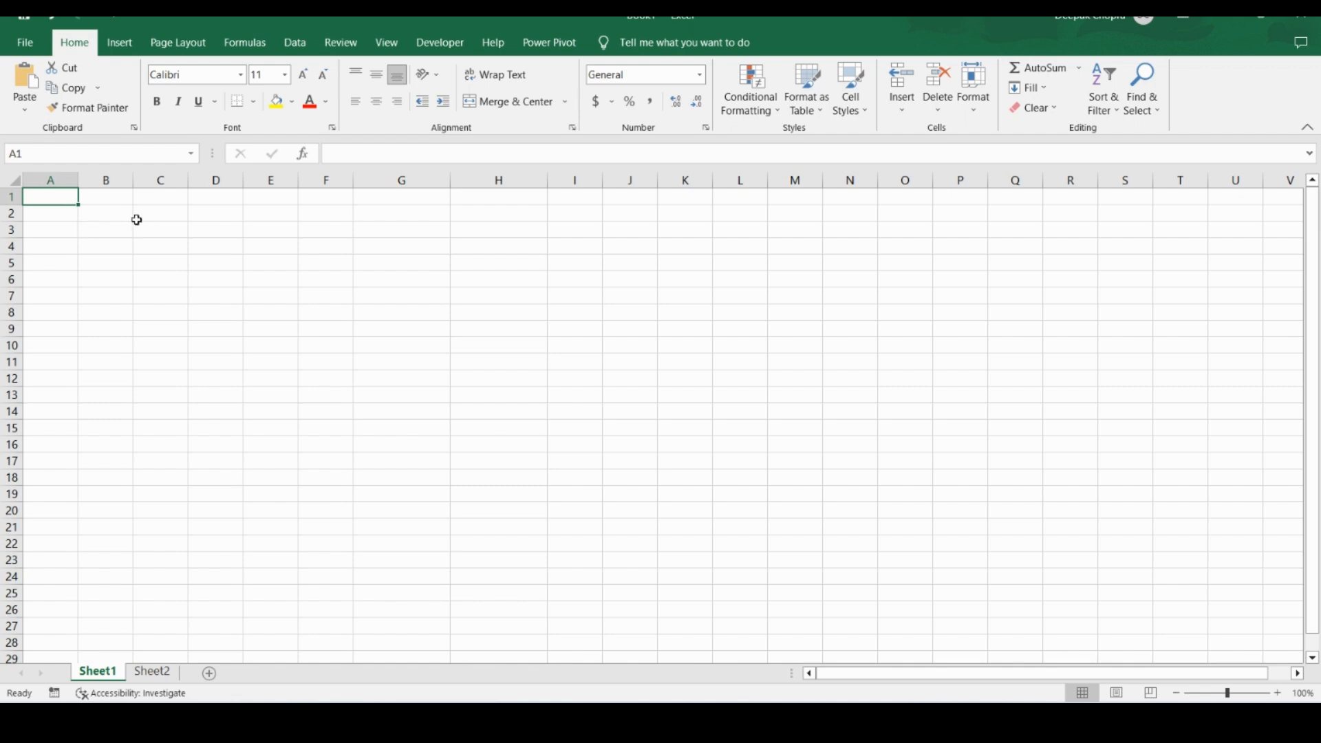
# - Insert a combo box form control about 1.78" wide and 0.37" high across columns E to G, starting in row 3
pyautogui.click(279, 214)
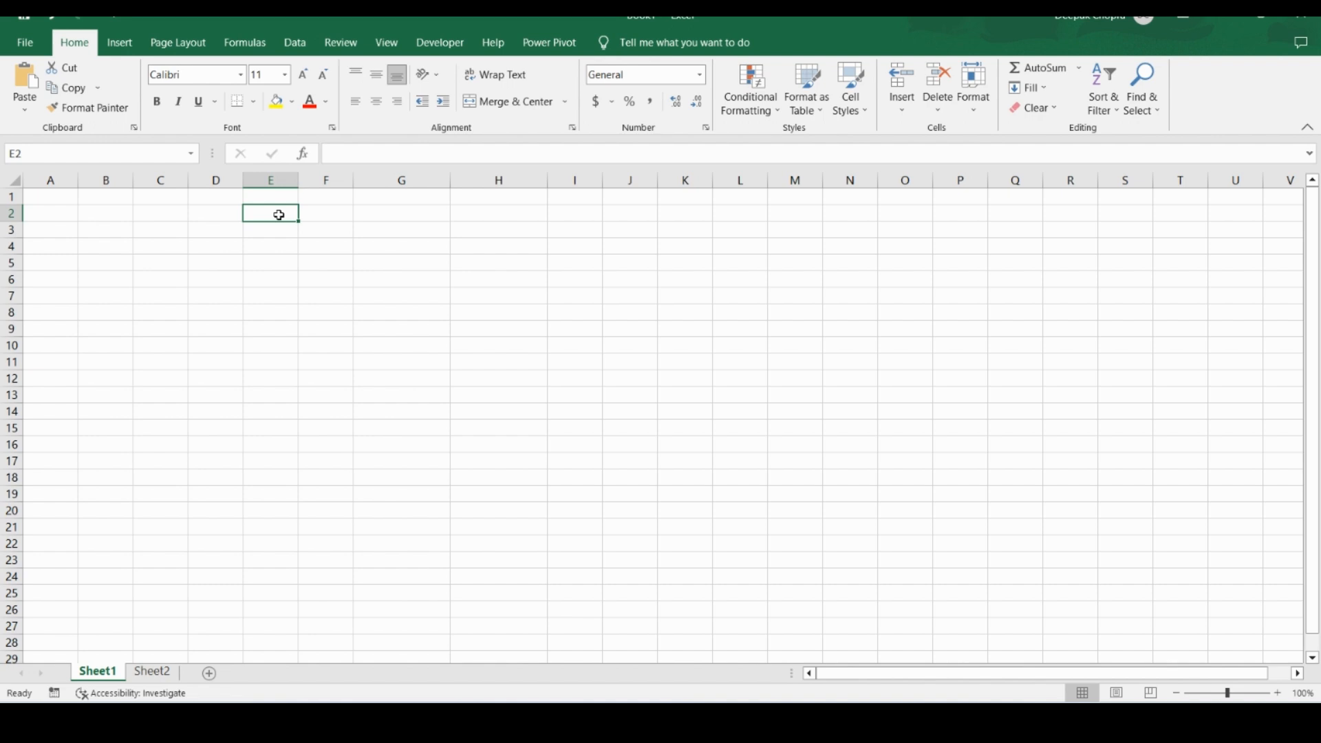
pyautogui.click(430, 43)
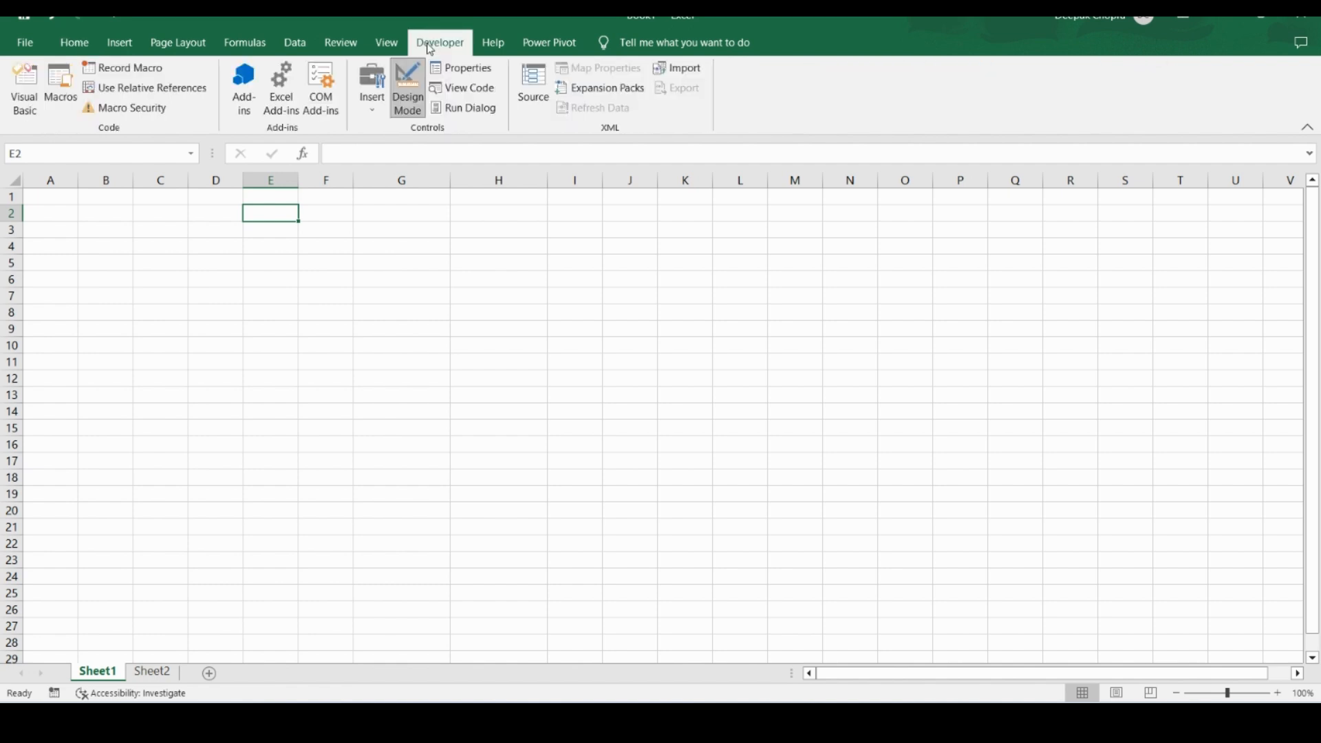
pyautogui.click(374, 114)
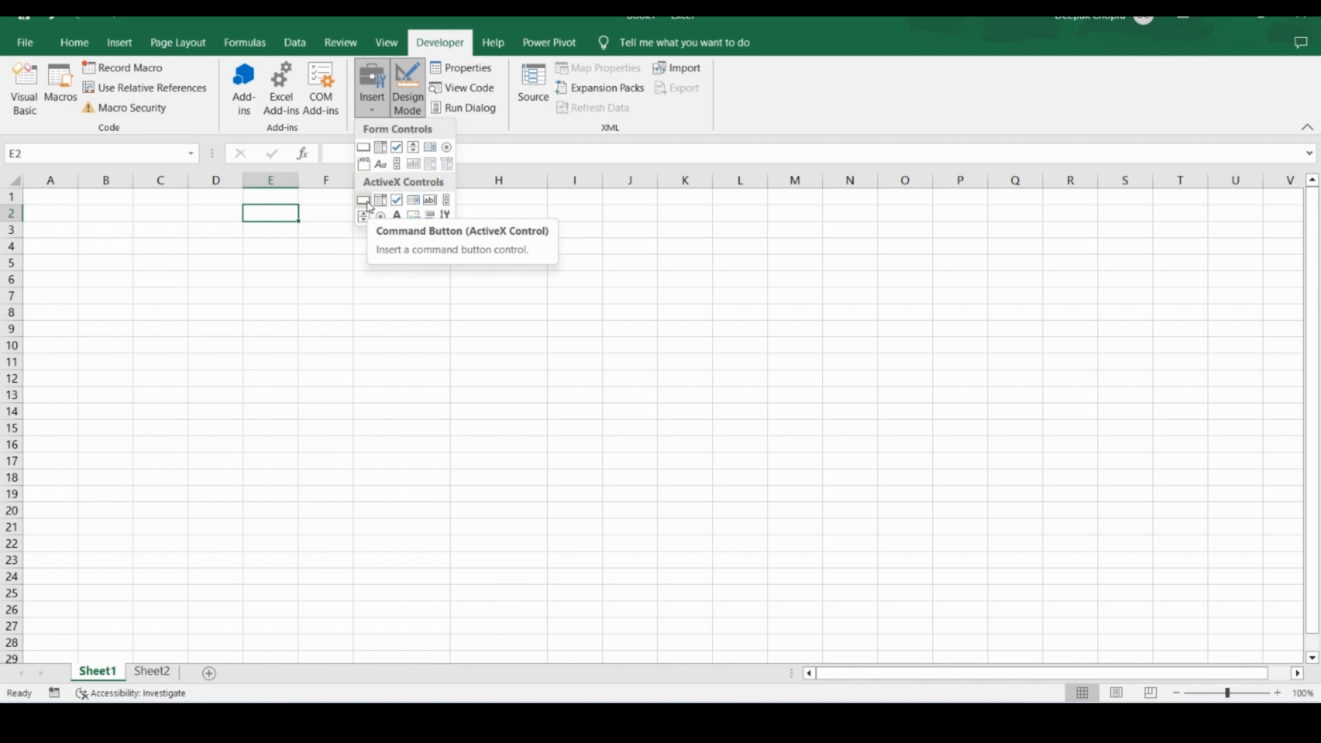
pyautogui.click(382, 149)
pyautogui.moveTo(255, 230); pyautogui.dragTo(401, 260)
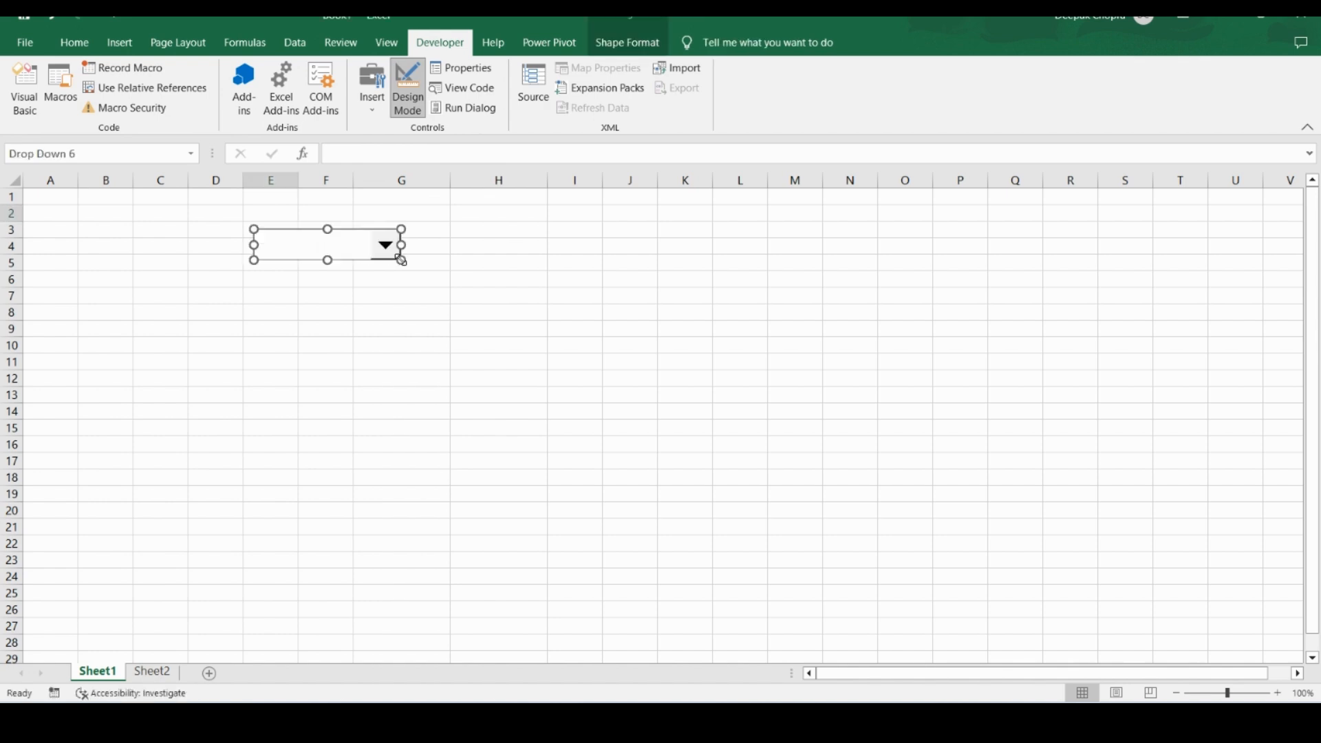
# - Open the drop-down's format settings, review its size and protection options, and open its input range for cell selection
pyautogui.click(459, 73)
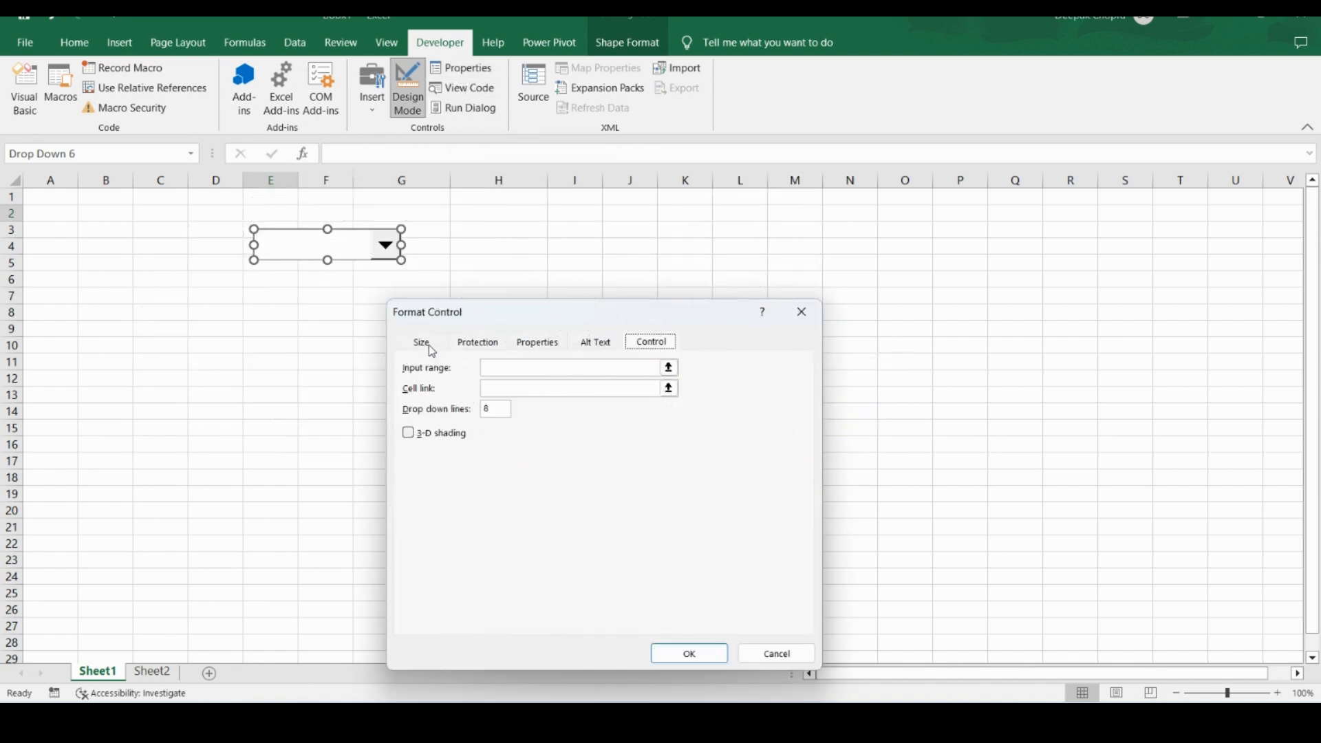
pyautogui.click(432, 349)
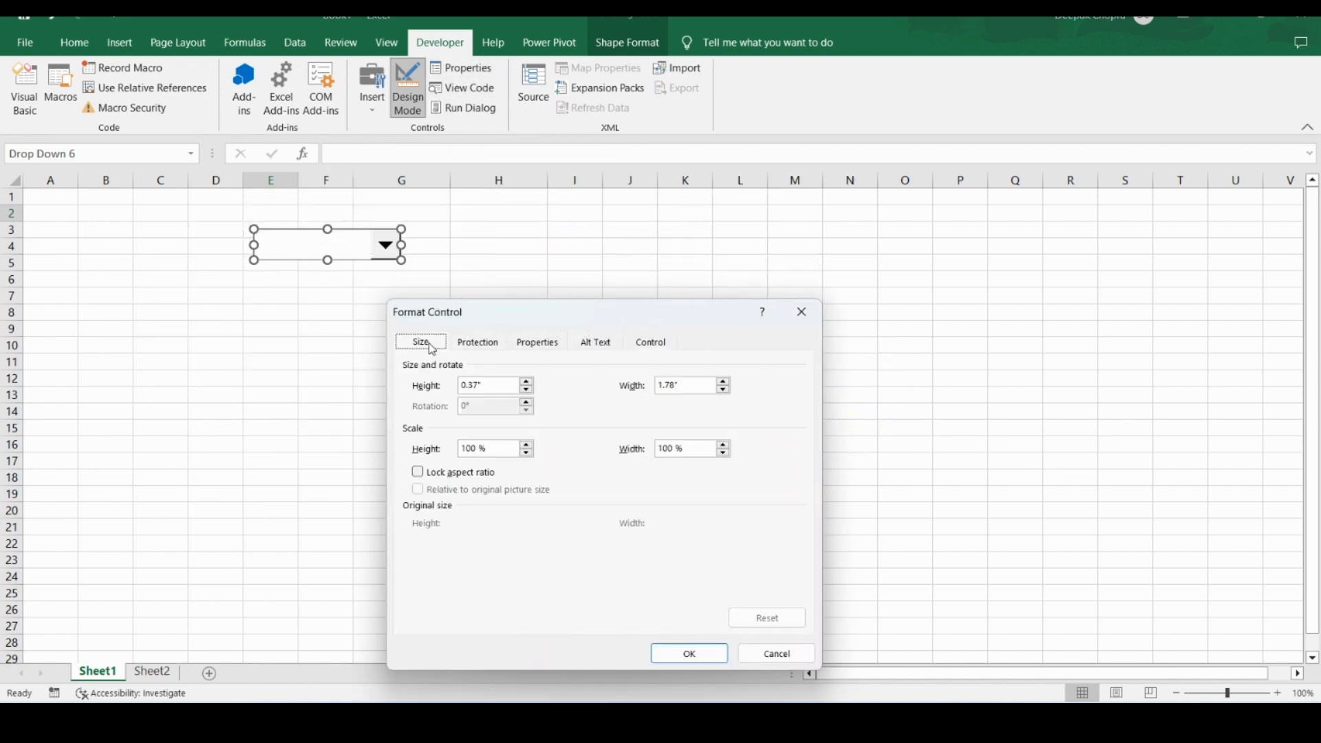
pyautogui.click(484, 350)
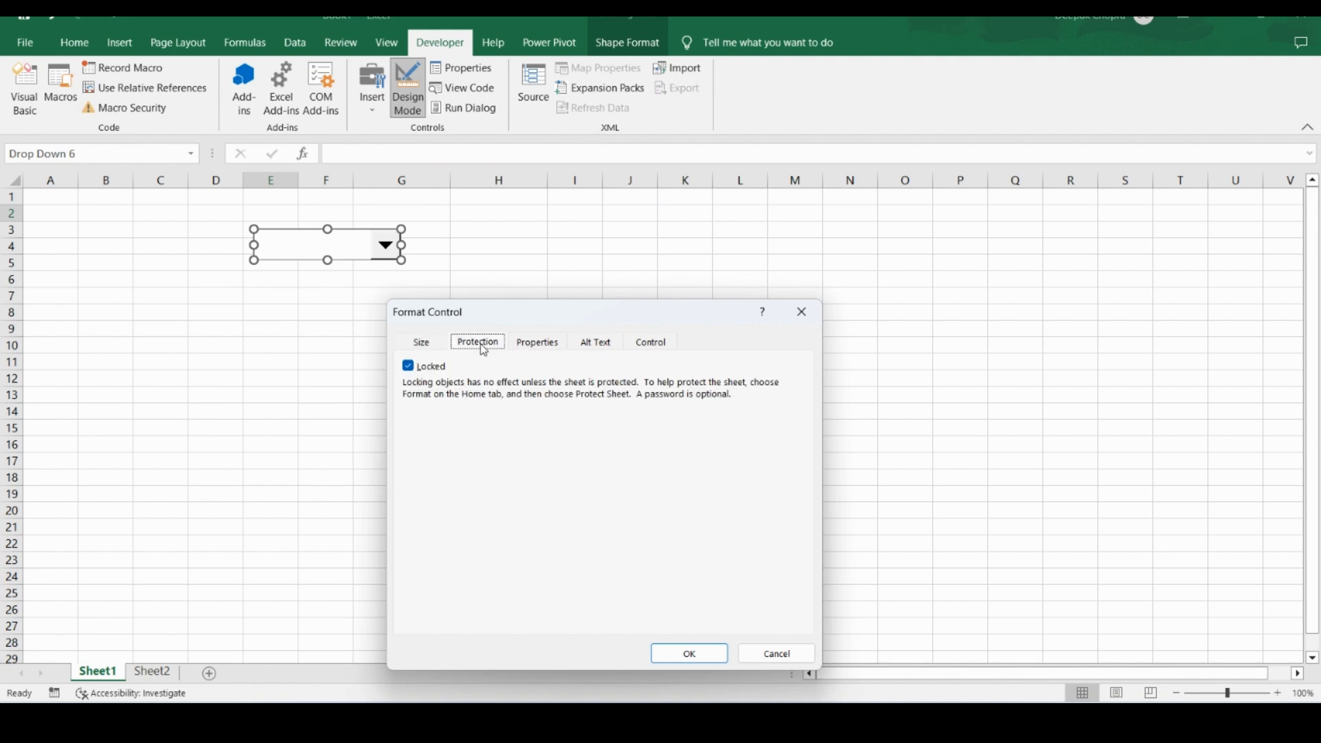
pyautogui.click(650, 351)
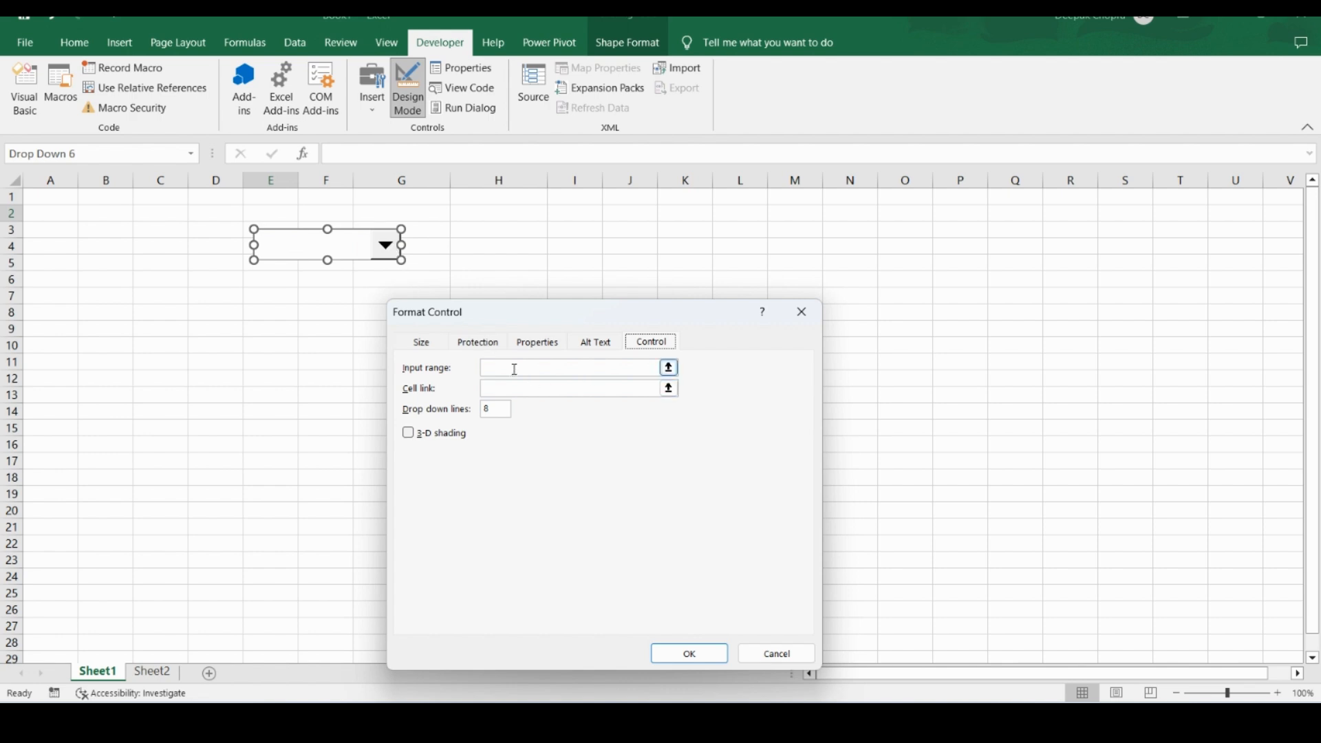
pyautogui.click(671, 370)
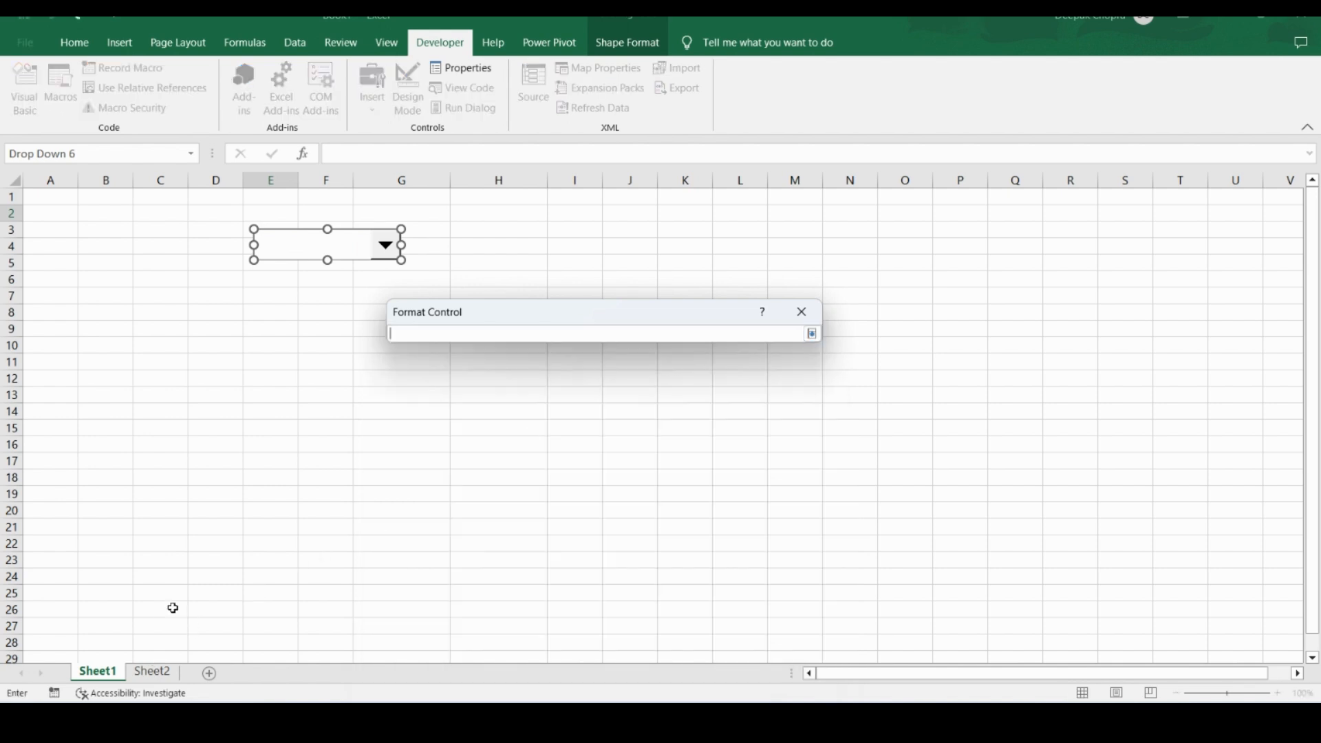
pyautogui.click(153, 672)
pyautogui.moveTo(142, 198); pyautogui.dragTo(144, 245)
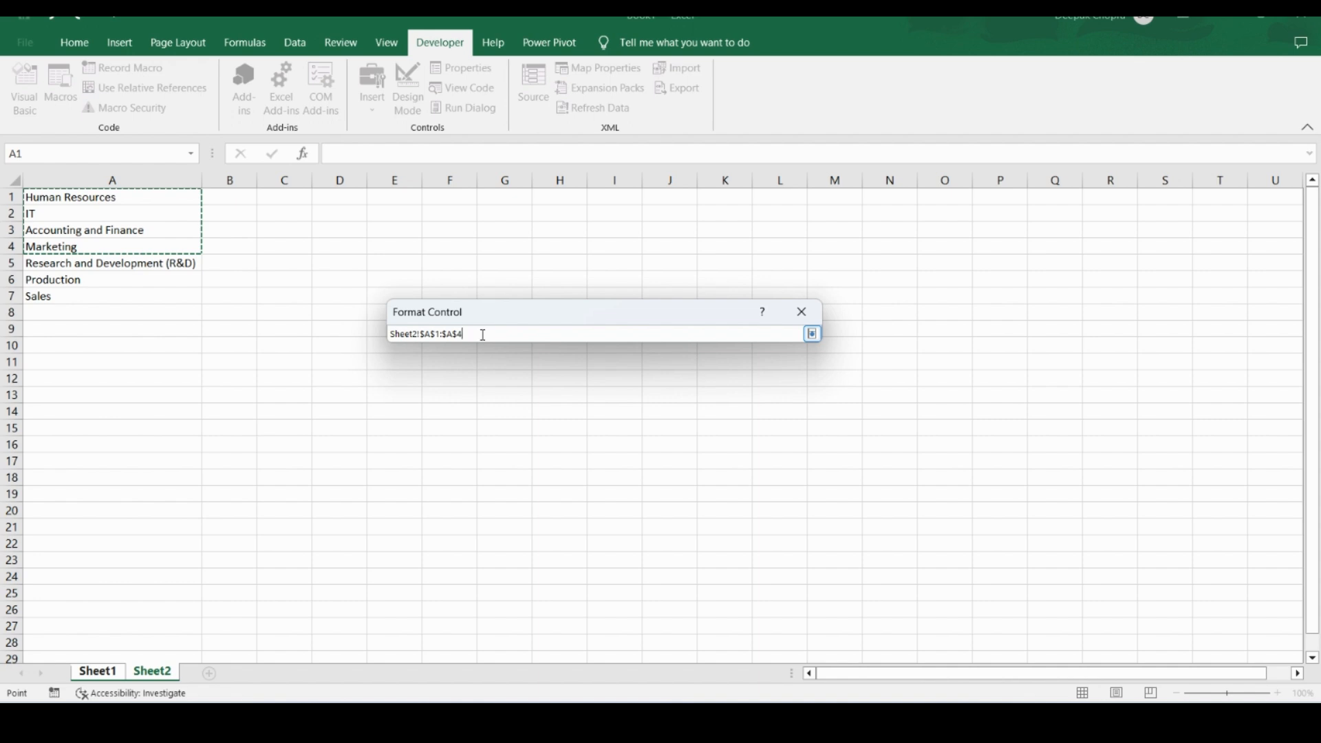
pyautogui.moveTo(425, 334); pyautogui.dragTo(378, 332)
pyautogui.press('Left')
pyautogui.hotkey('shift', 'Right')
pyautogui.hotkey('shift', 'Right')
pyautogui.press('BackSpace')
pyautogui.press('BackSpace')
pyautogui.press('BackSpace')
pyautogui.press('BackSpace')
pyautogui.press('BackSpace')
pyautogui.press('BackSpace')
pyautogui.press('BackSpace')
pyautogui.press('BackSpace')
pyautogui.press('BackSpace')
pyautogui.press('BackSpace')
pyautogui.press('BackSpace')
pyautogui.press('BackSpace')
pyautogui.press('BackSpace')
pyautogui.press('BackSpace')
pyautogui.press('BackSpace')
pyautogui.press('BackSpace')
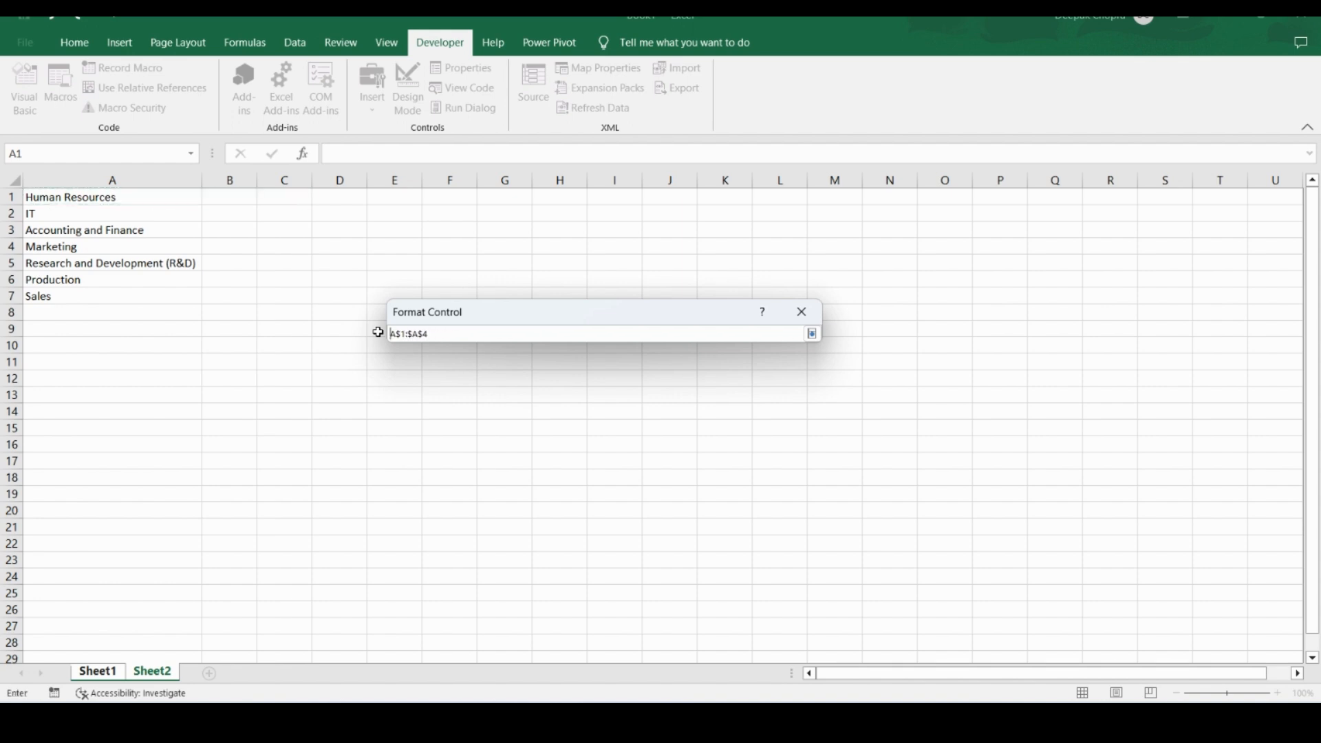
pyautogui.hotkey('shift', 'Down')
pyautogui.hotkey('shift', 'Right')
pyautogui.hotkey('shift', 'Right')
pyautogui.hotkey('shift', 'Right')
pyautogui.hotkey('shift', 'Right')
pyautogui.hotkey('shift', 'Right')
pyautogui.hotkey('shift', 'Right')
pyautogui.hotkey('shift', 'Right')
# - Clear the input range entry and set the drop-down's input range to the named range DeptList
pyautogui.click(521, 335)
pyautogui.press('BackSpace')
pyautogui.press('BackSpace')
pyautogui.press('BackSpace')
pyautogui.press('BackSpace')
pyautogui.press('BackSpace')
pyautogui.press('BackSpace')
pyautogui.press('BackSpace')
pyautogui.press('BackSpace')
pyautogui.press('BackSpace')
pyautogui.press('BackSpace')
pyautogui.press('BackSpace')
pyautogui.press('BackSpace')
pyautogui.press('BackSpace')
pyautogui.press('BackSpace')
pyautogui.press('BackSpace')
pyautogui.press('BackSpace')
pyautogui.press('BackSpace')
pyautogui.press('BackSpace')
pyautogui.press('BackSpace')
pyautogui.press('BackSpace')
pyautogui.write('Dep')
pyautogui.click(813, 334)
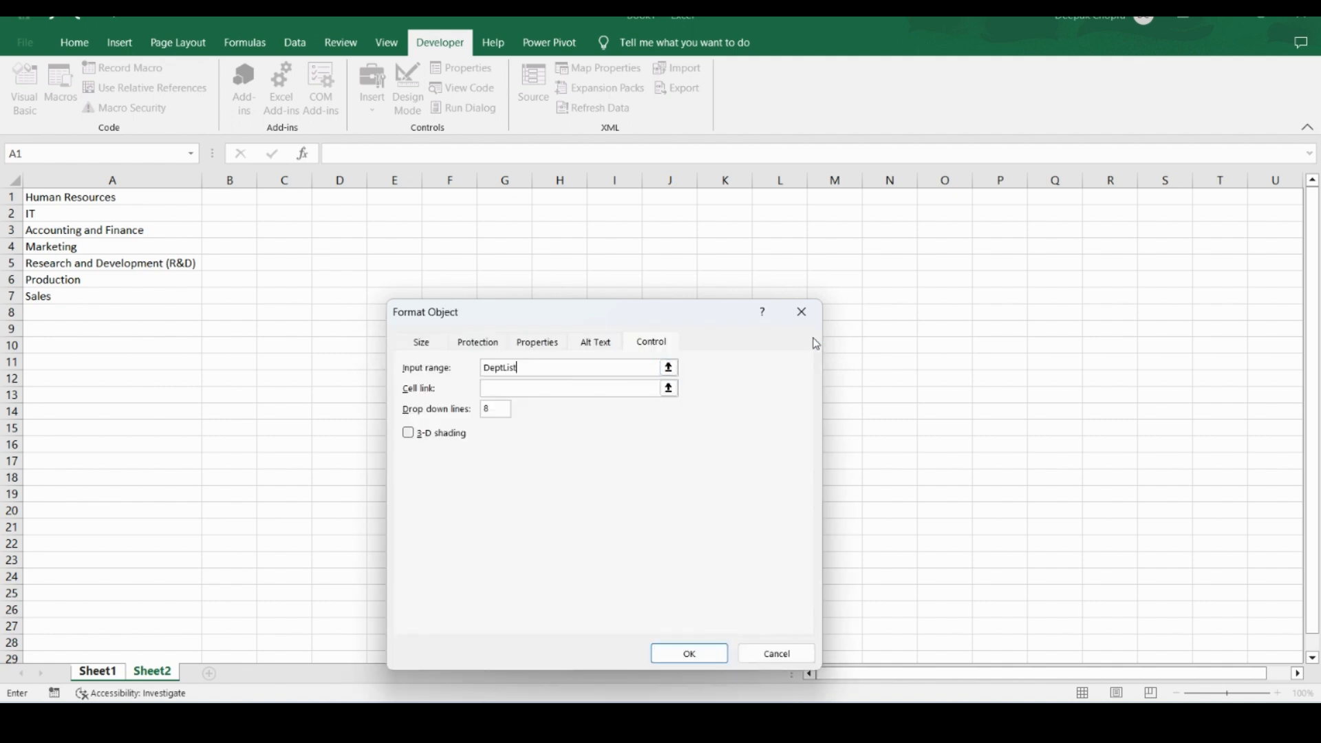
# - Link the drop-down to cell I3, apply the control settings, and deselect the control
pyautogui.click(532, 390)
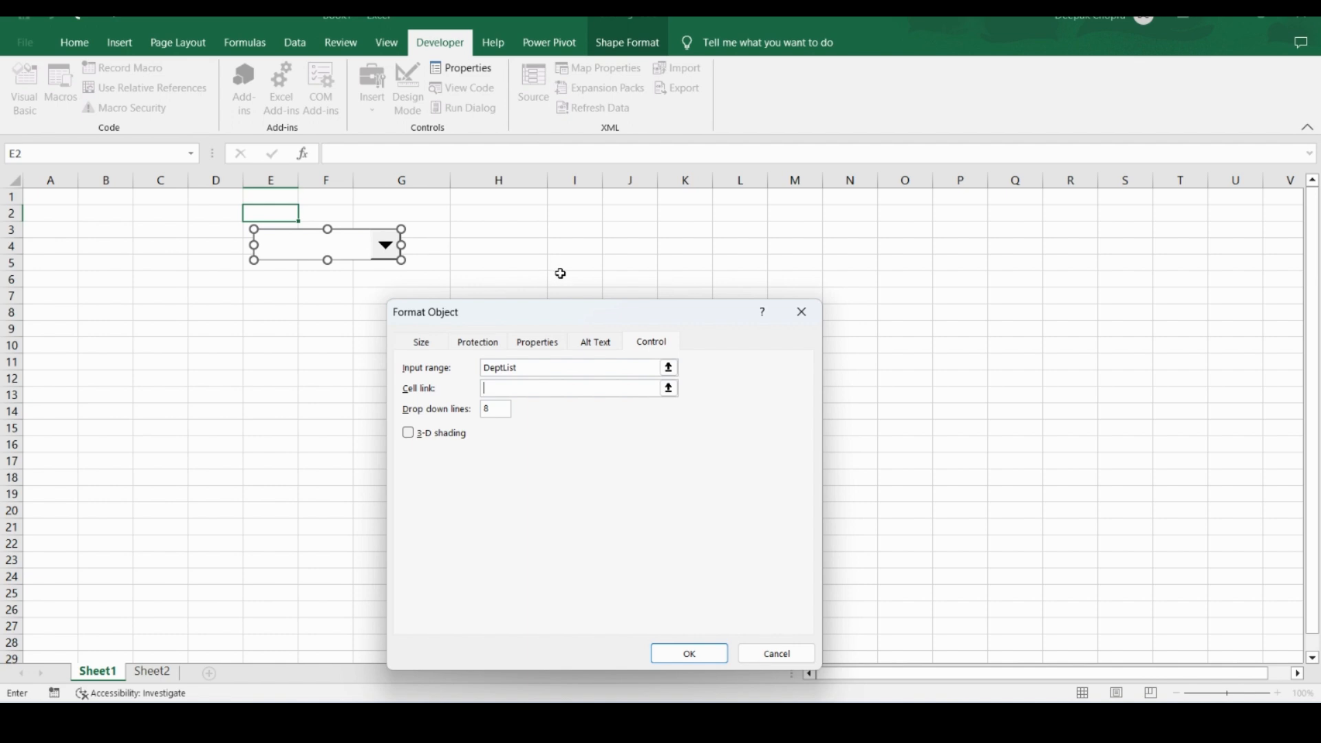
pyautogui.click(669, 390)
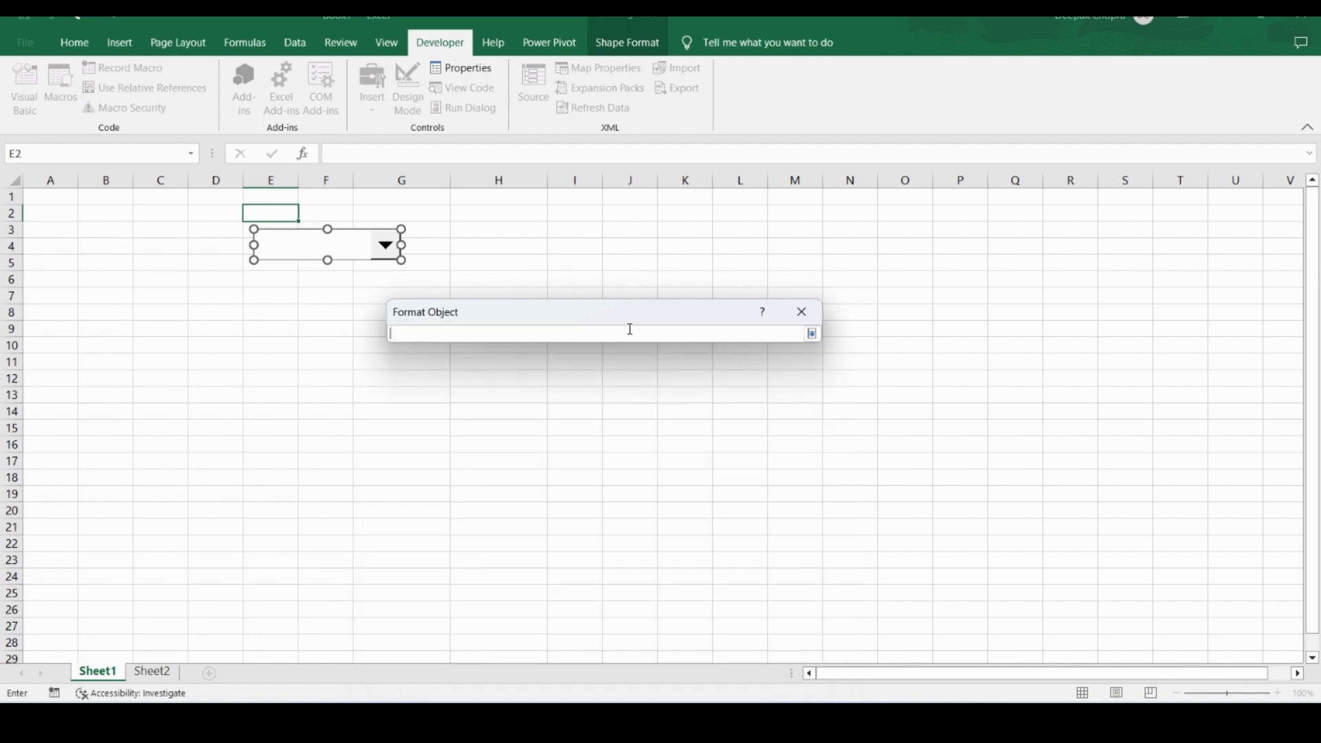
pyautogui.click(582, 231)
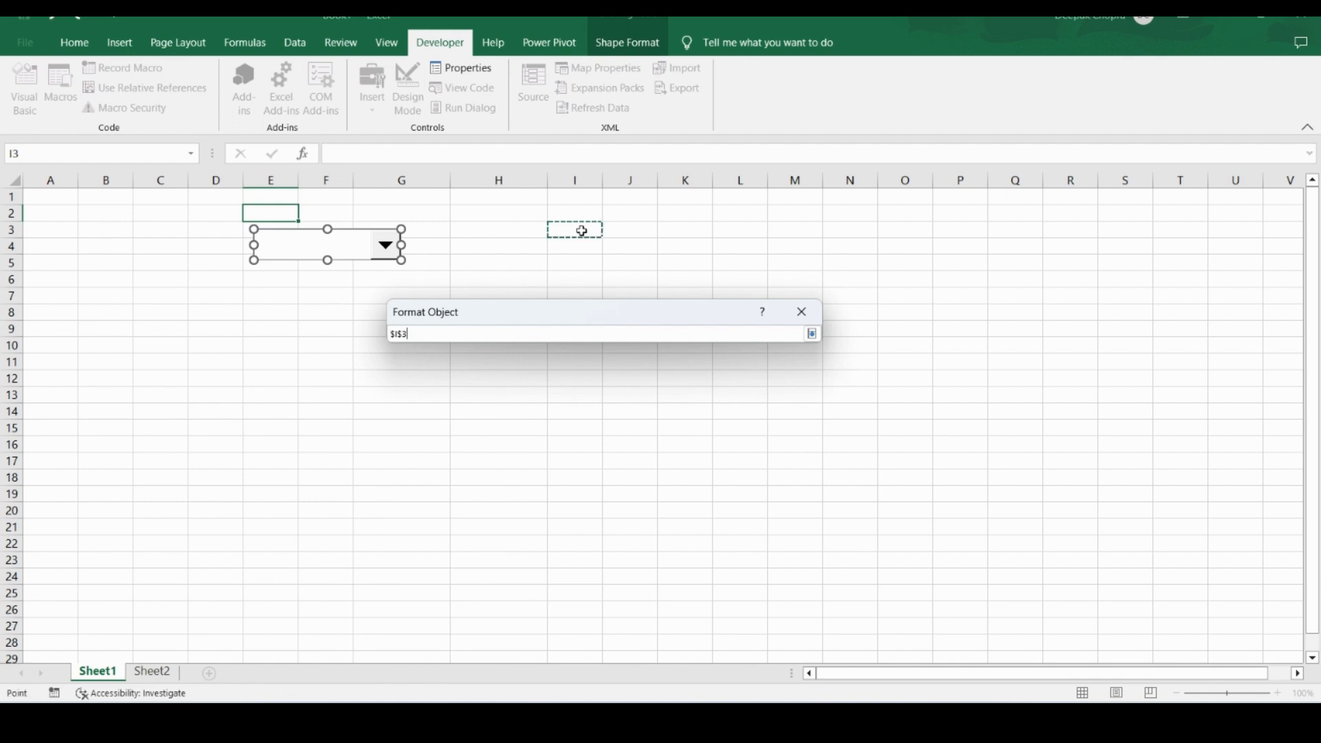
pyautogui.click(812, 334)
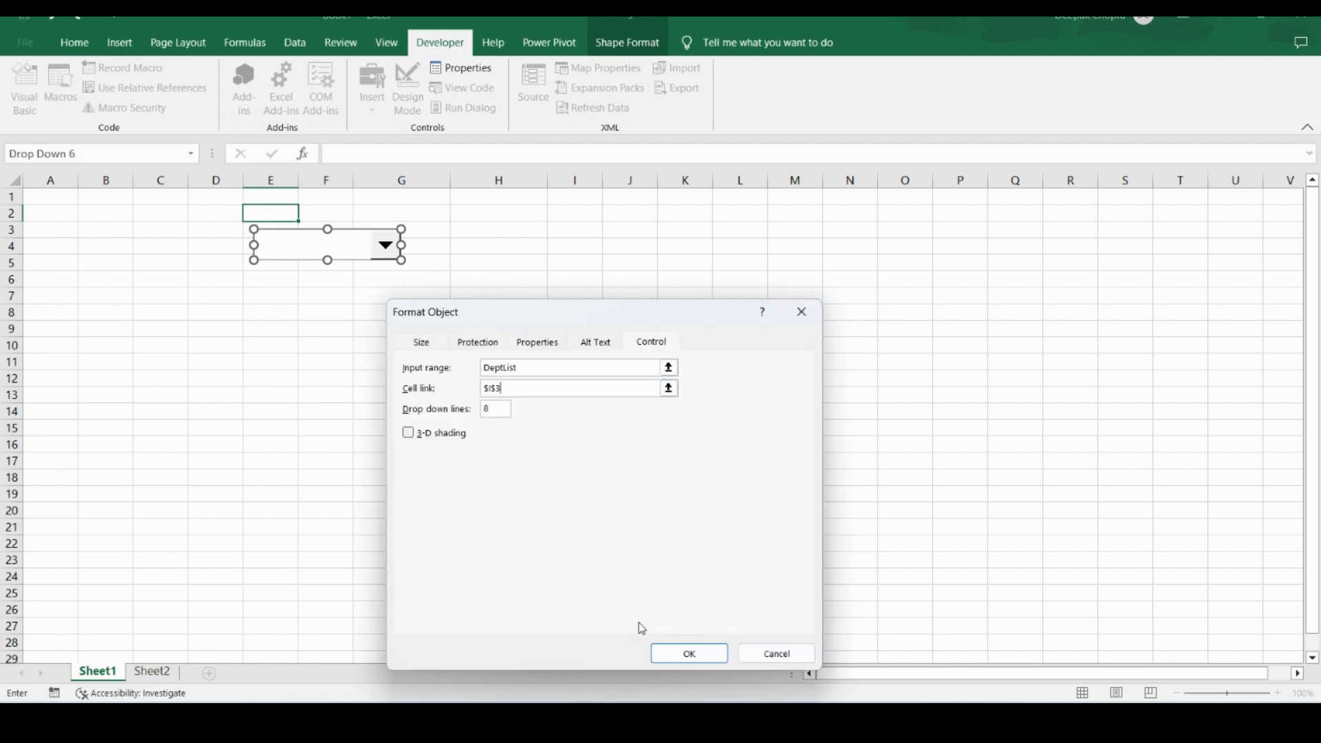
pyautogui.click(684, 653)
pyautogui.click(592, 426)
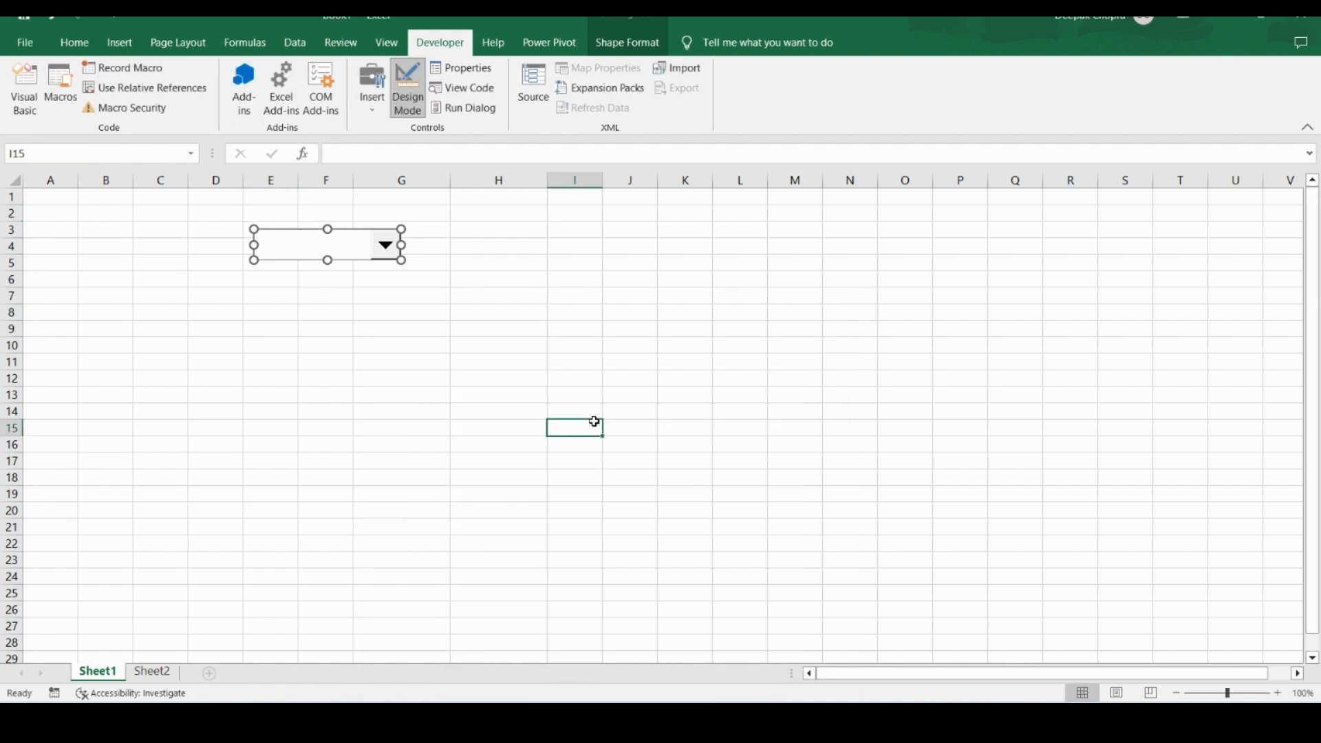
# - Test the drop-down by choosing Human Resources and IT, checking linked cell I3
pyautogui.click(388, 255)
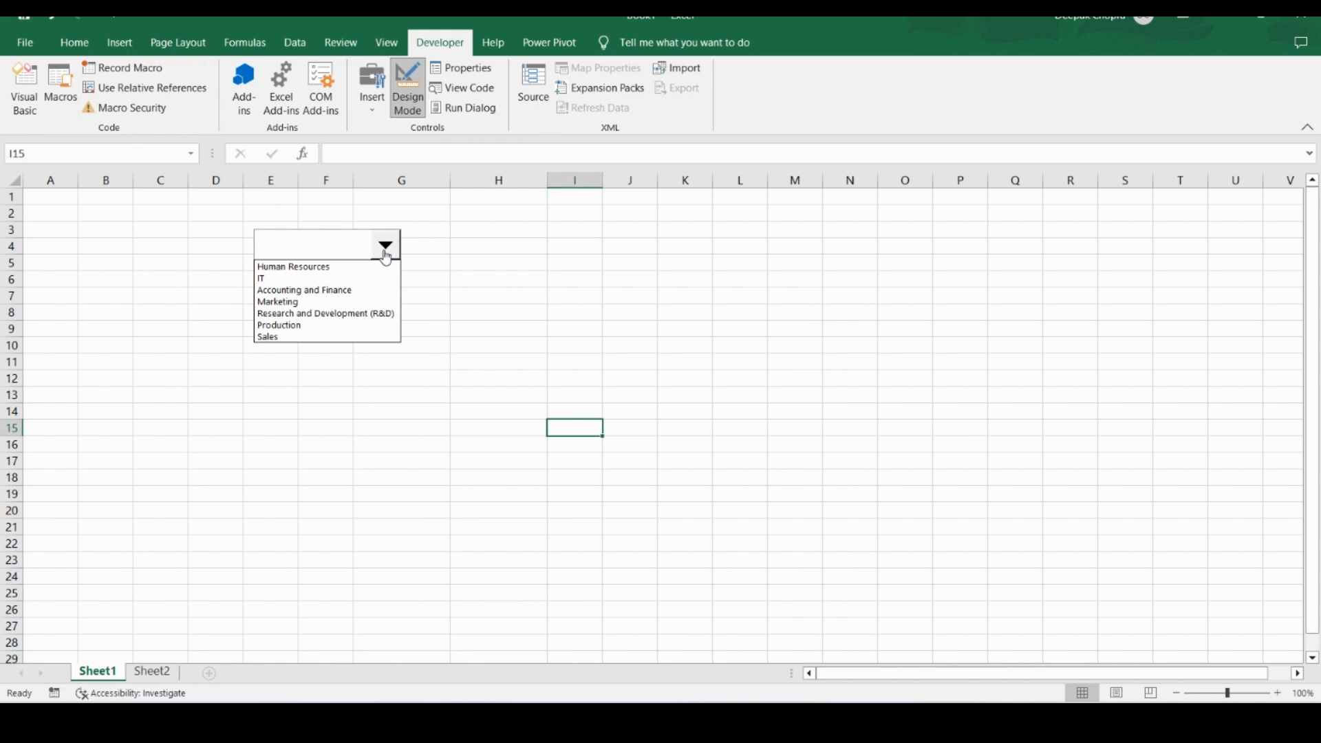
pyautogui.click(332, 275)
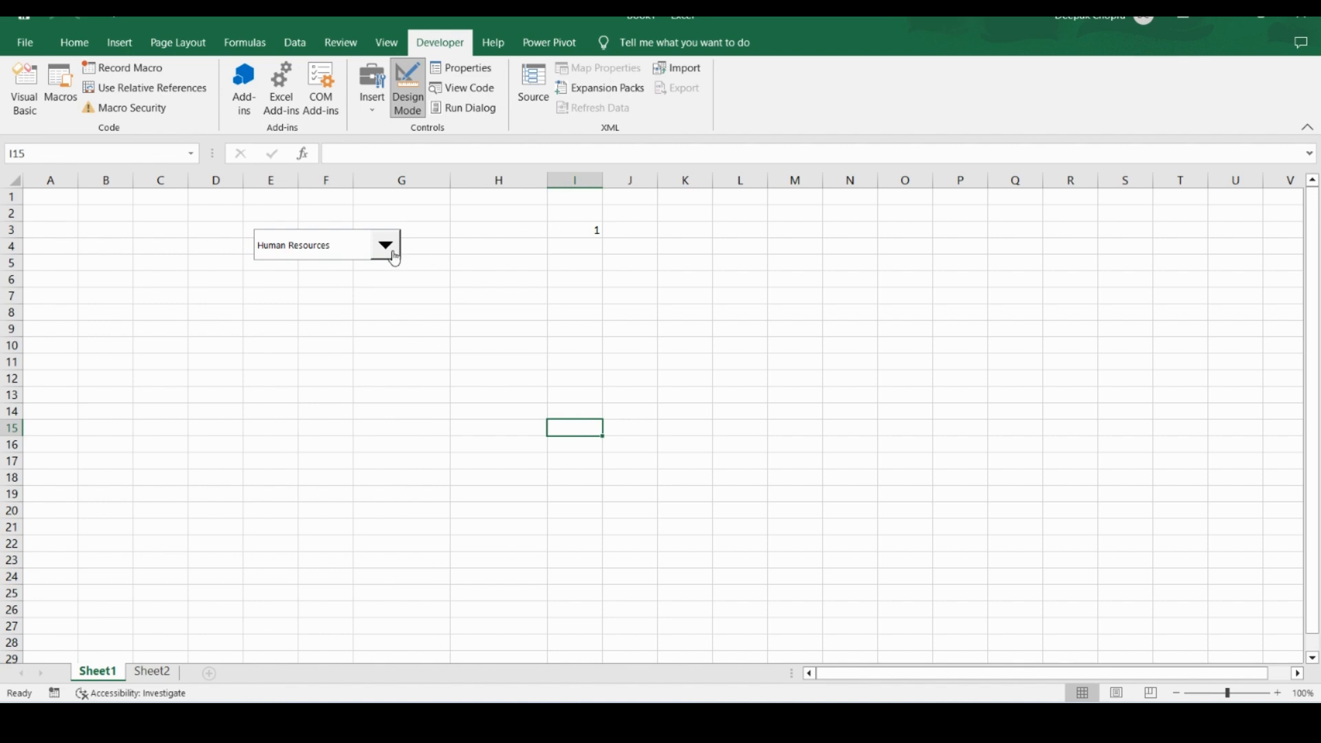
pyautogui.click(580, 230)
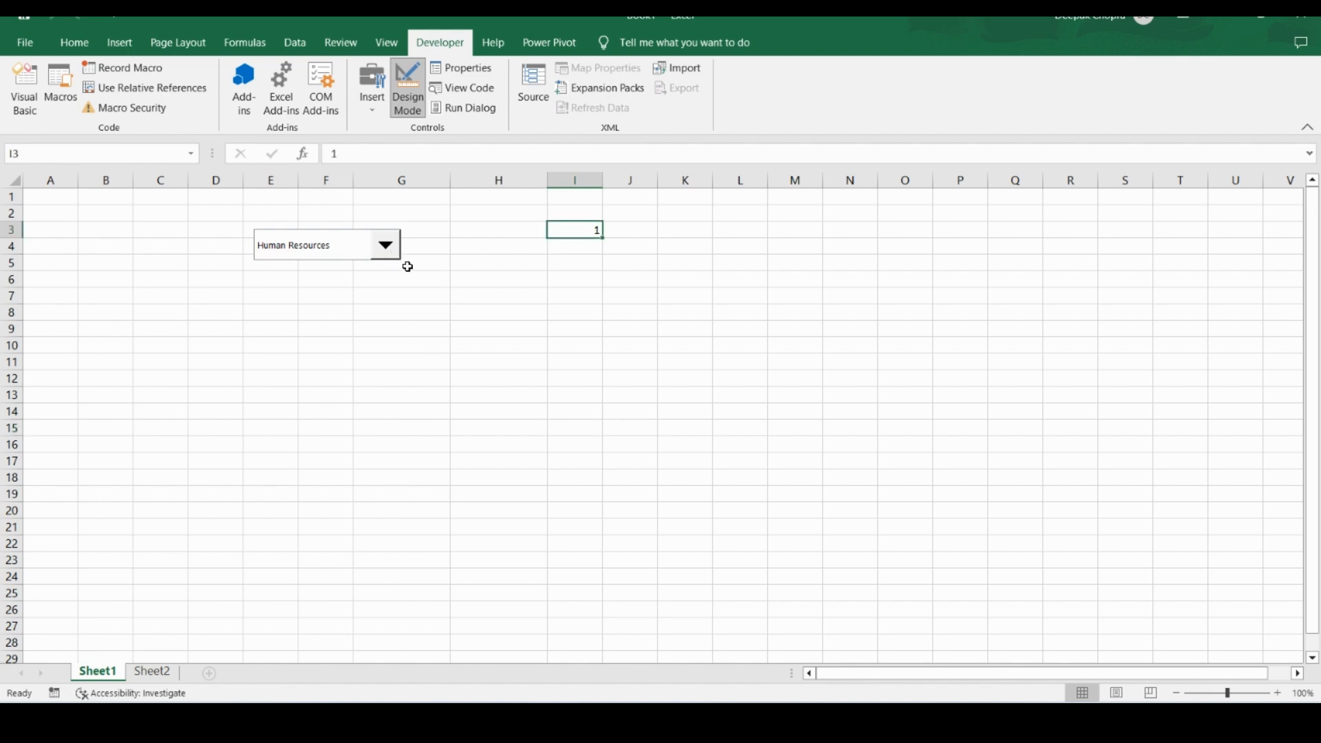
pyautogui.click(386, 246)
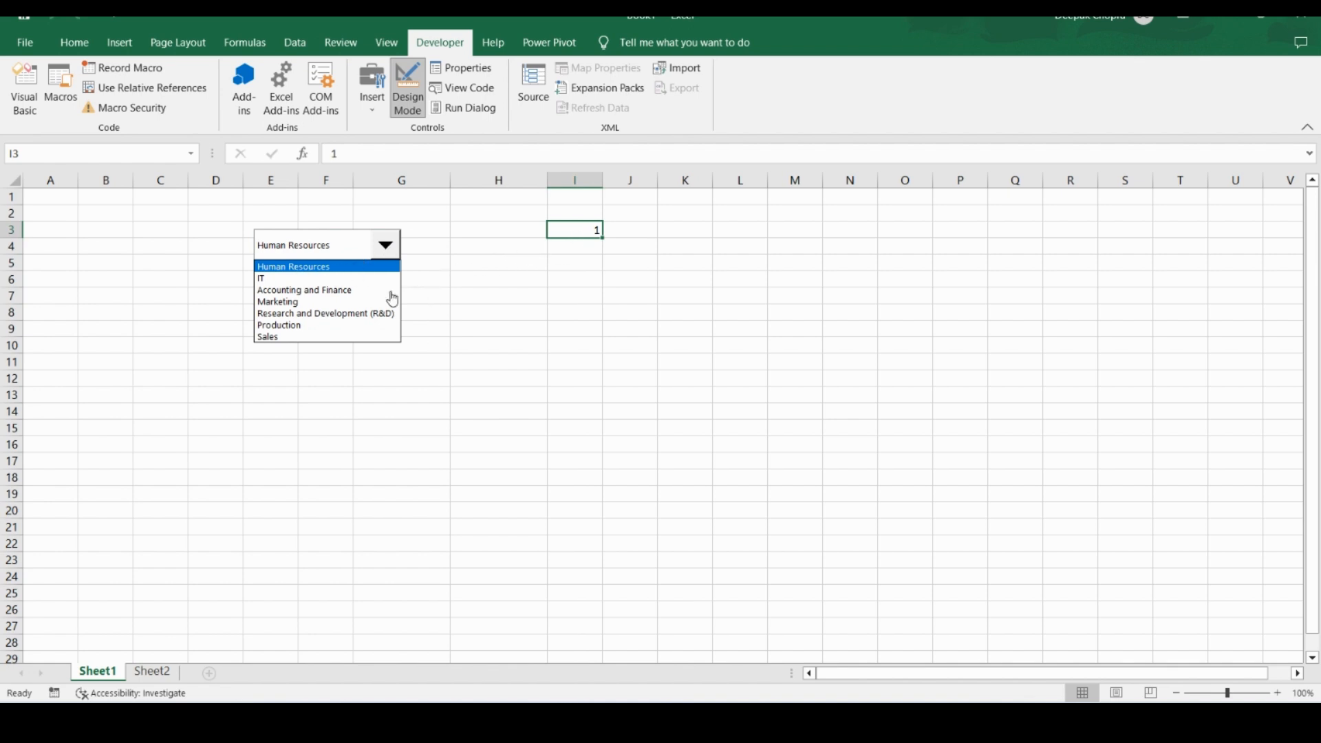
pyautogui.click(310, 278)
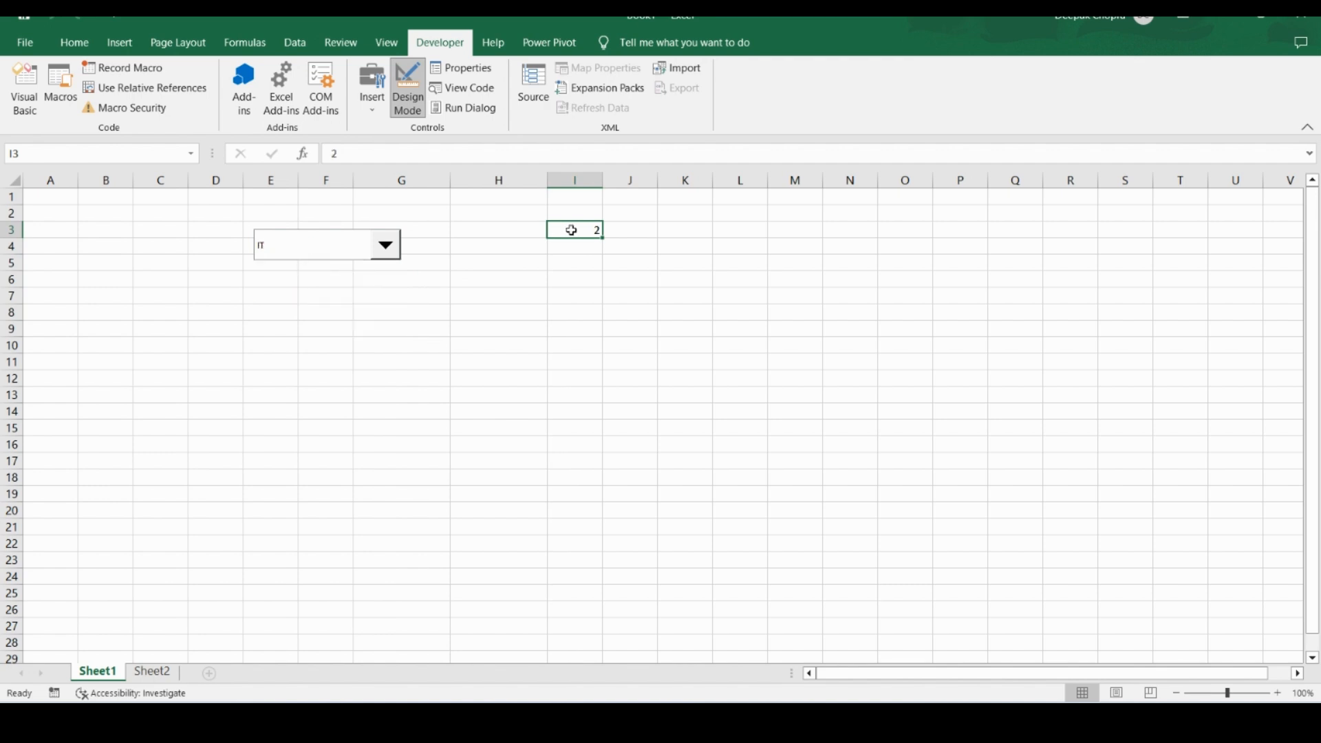
pyautogui.click(278, 299)
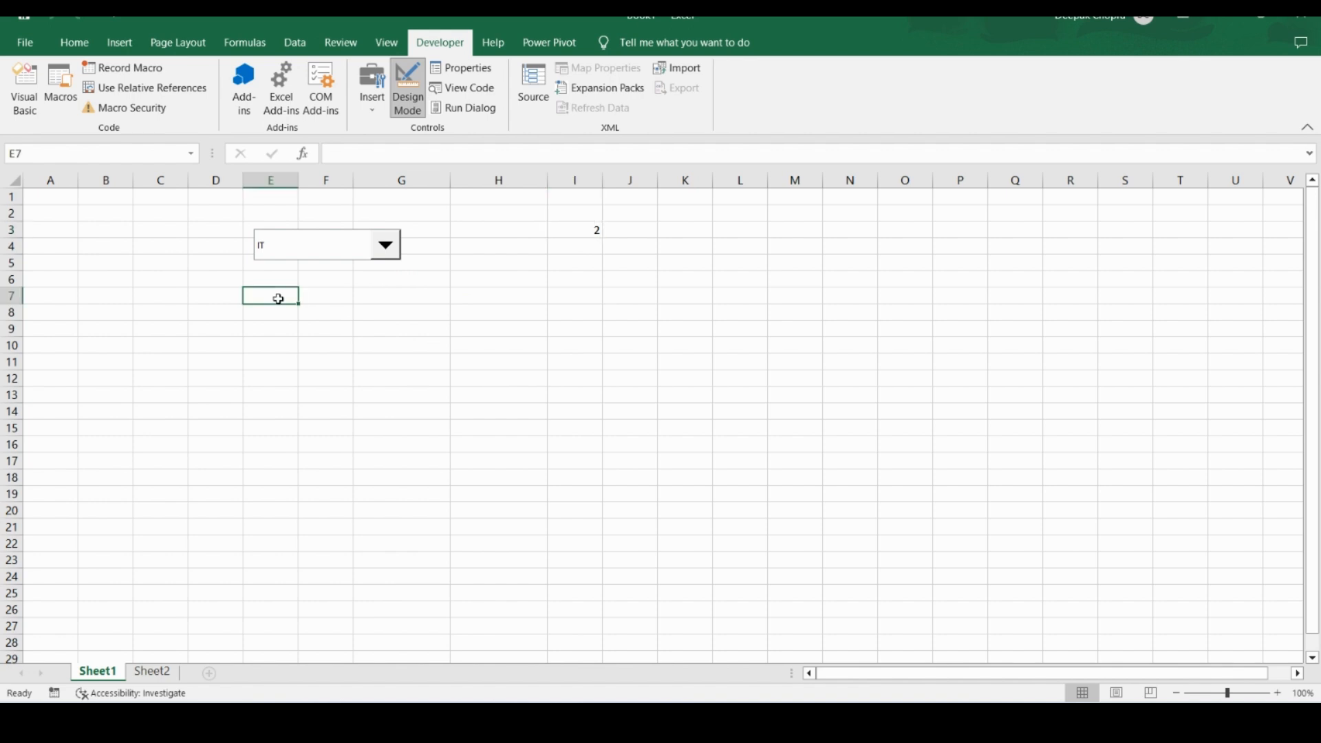
# - Insert an ActiveX combo box about 25.2 points high below the first drop-down, spanning columns E to H in rows 9 and 10
pyautogui.click(375, 116)
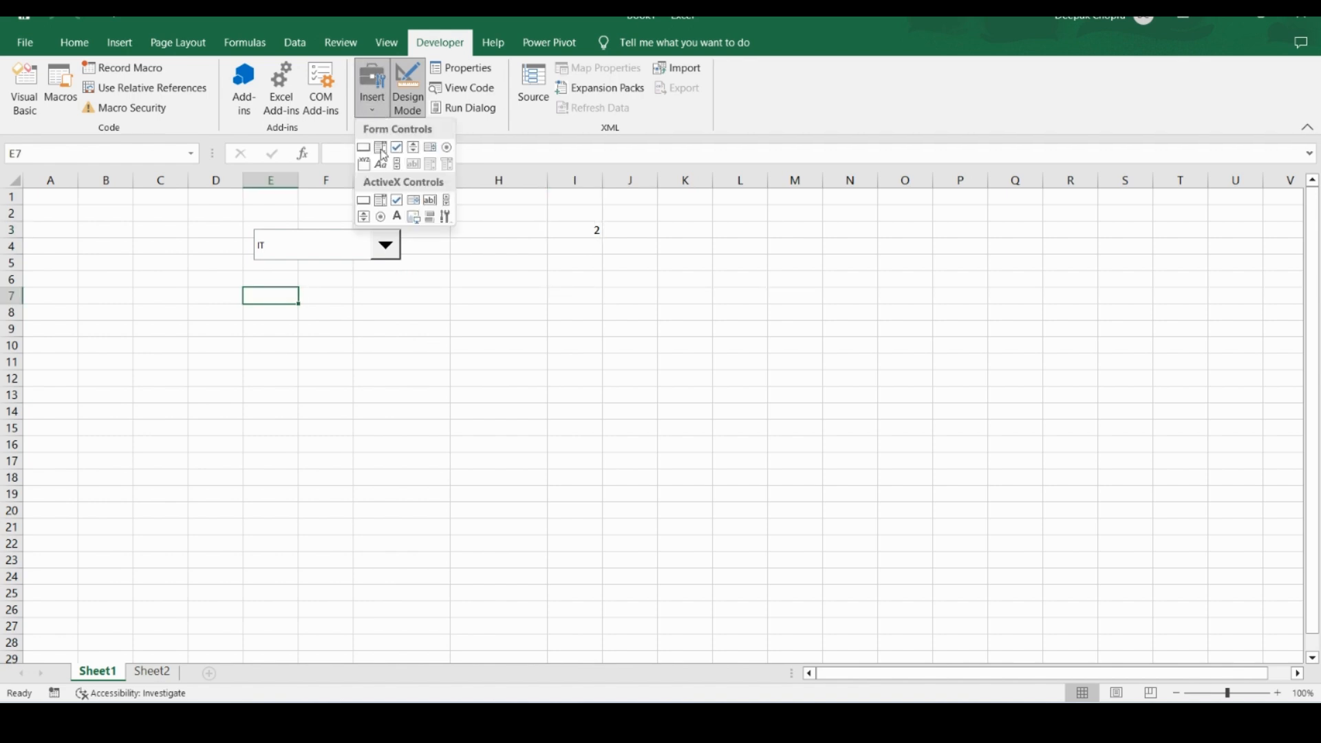
pyautogui.click(382, 202)
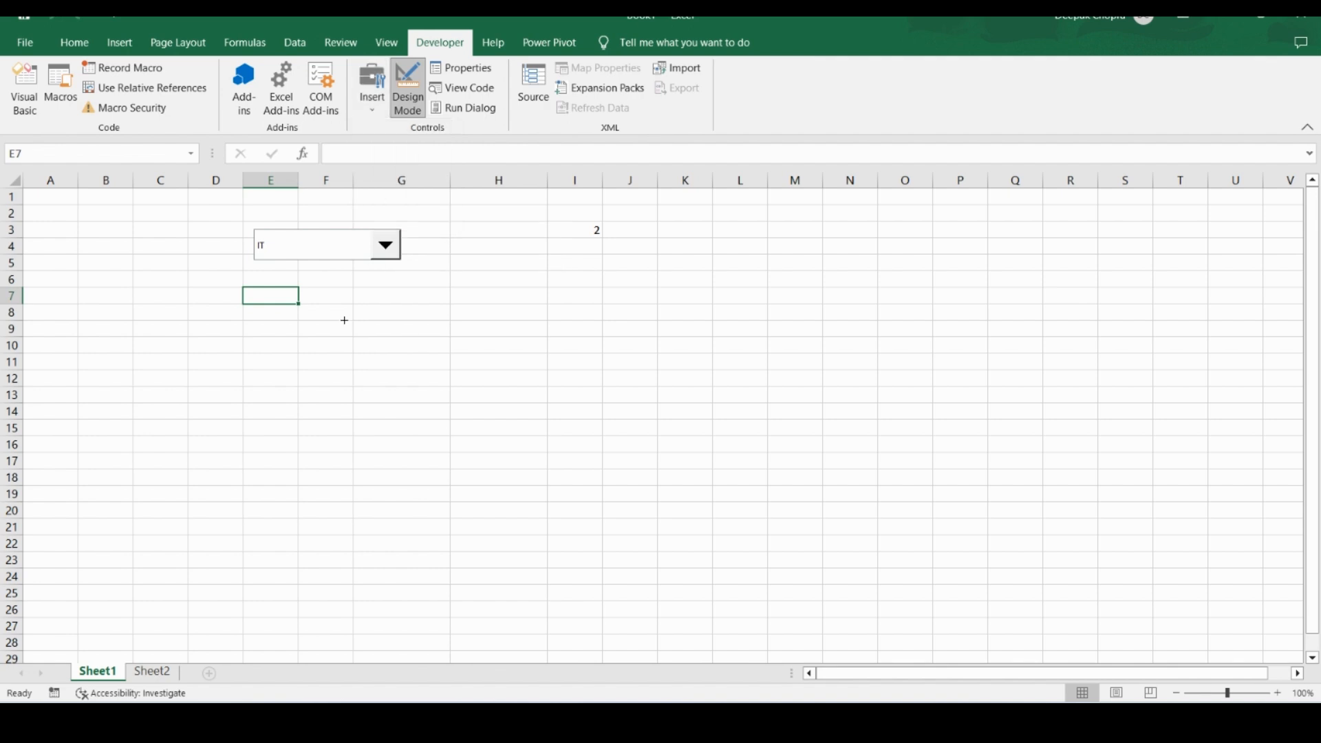
pyautogui.moveTo(262, 319)
pyautogui.mouseDown()
pyautogui.moveTo(386, 349)
pyautogui.moveTo(465, 348)
pyautogui.mouseUp()
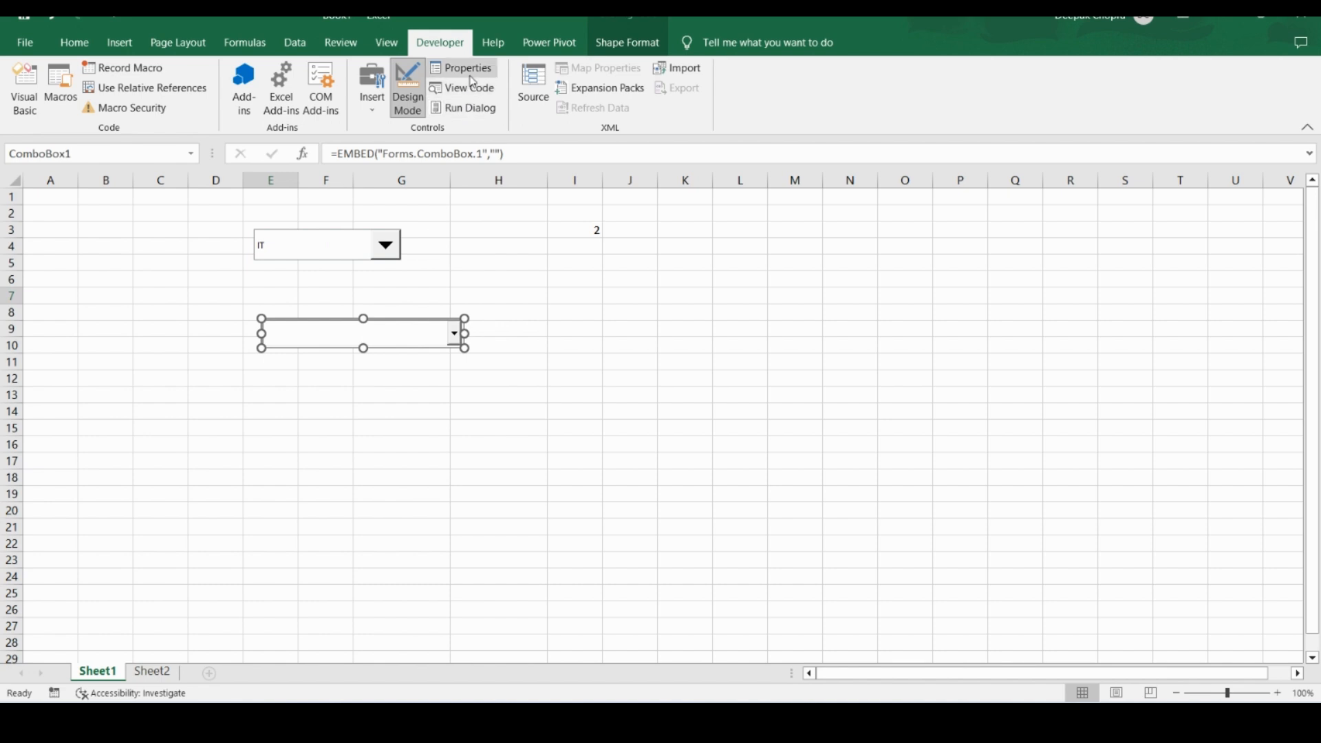
pyautogui.rightClick(393, 337)
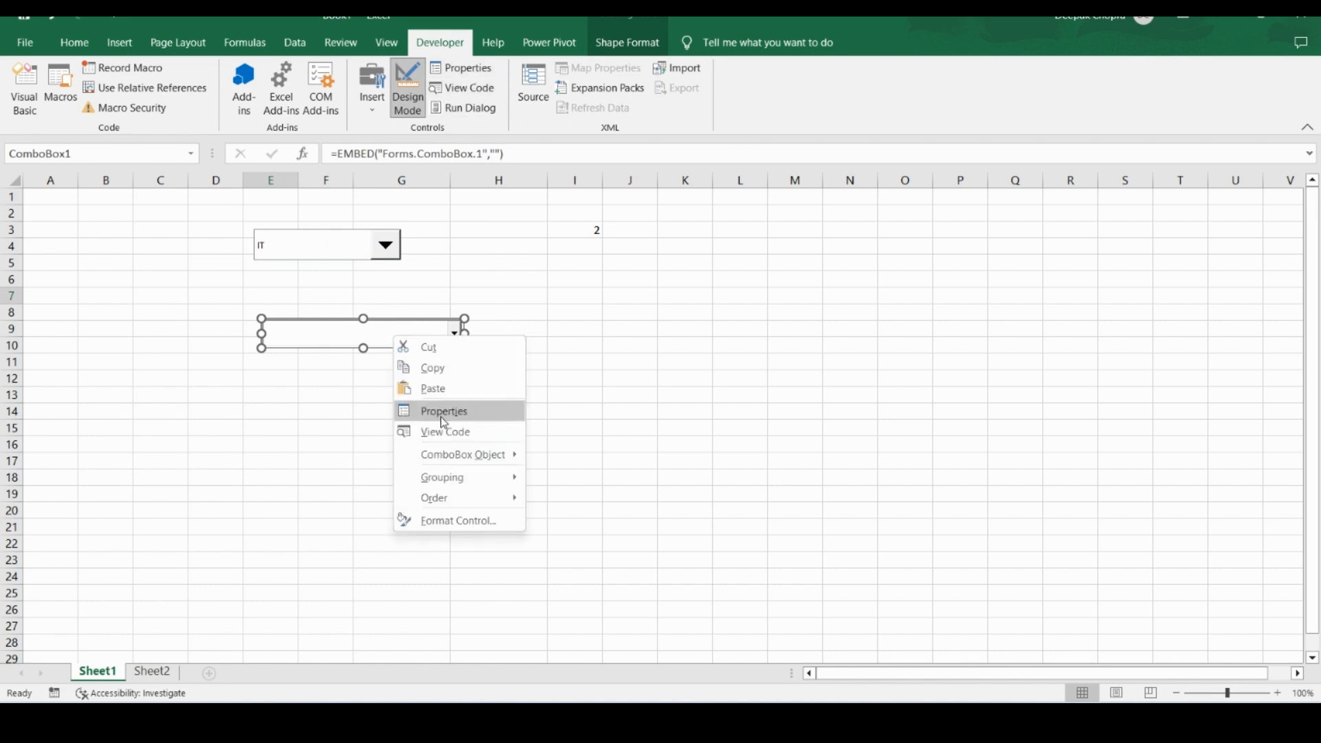
pyautogui.click(383, 329)
# - Open the properties of the ActiveX combo box and rename it DeptName
pyautogui.click(480, 72)
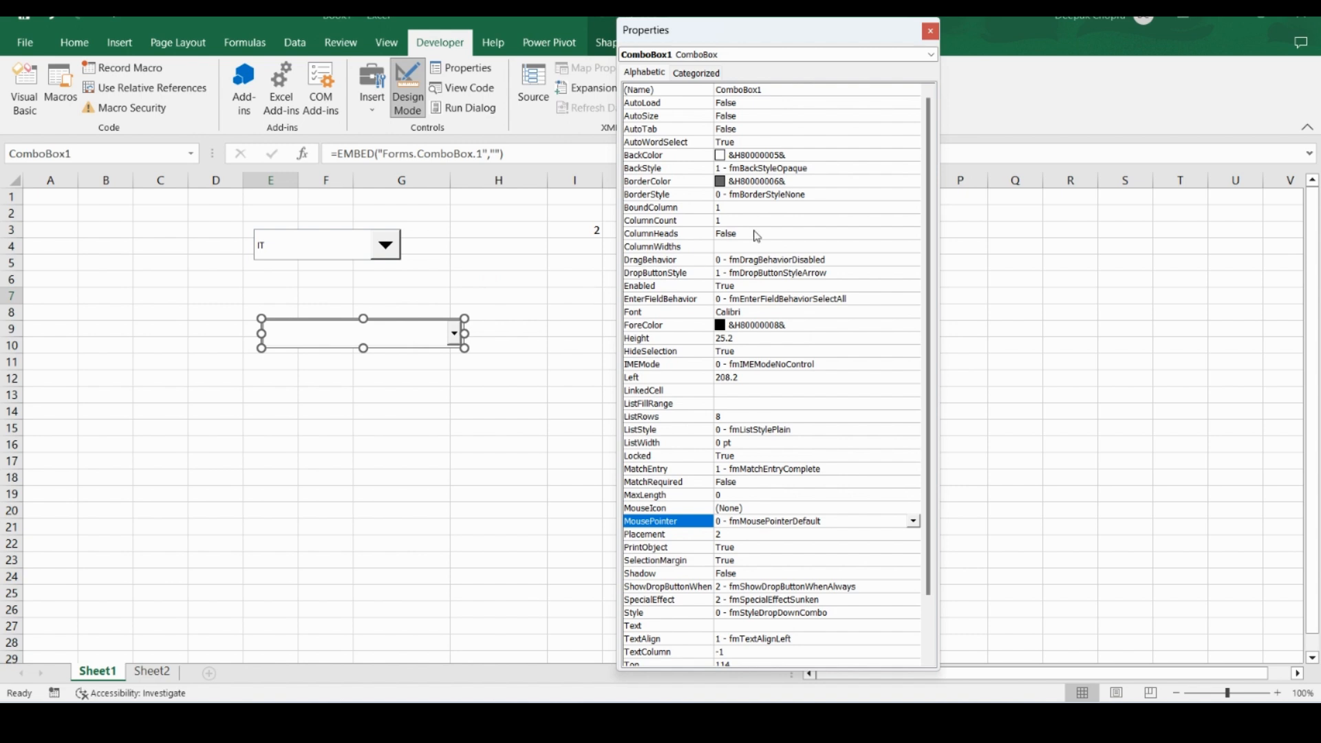
pyautogui.click(772, 90)
pyautogui.press('BackSpace')
pyautogui.press('BackSpace')
pyautogui.press('BackSpace')
pyautogui.press('BackSpace')
pyautogui.press('BackSpace')
pyautogui.press('BackSpace')
pyautogui.press('BackSpace')
pyautogui.press('BackSpace')
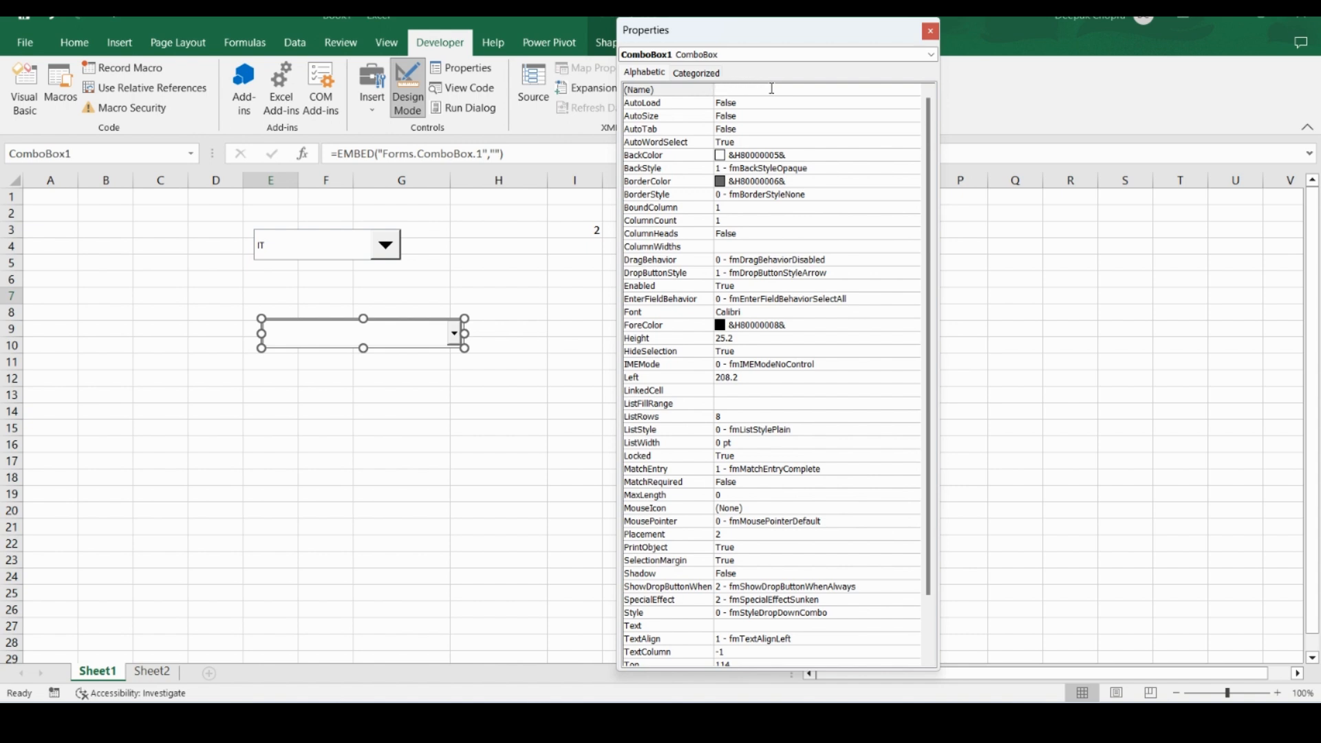
pyautogui.write('DeptName')
# - Set the back color of the DeptName combo box to bright blue from the color palette
pyautogui.click(857, 158)
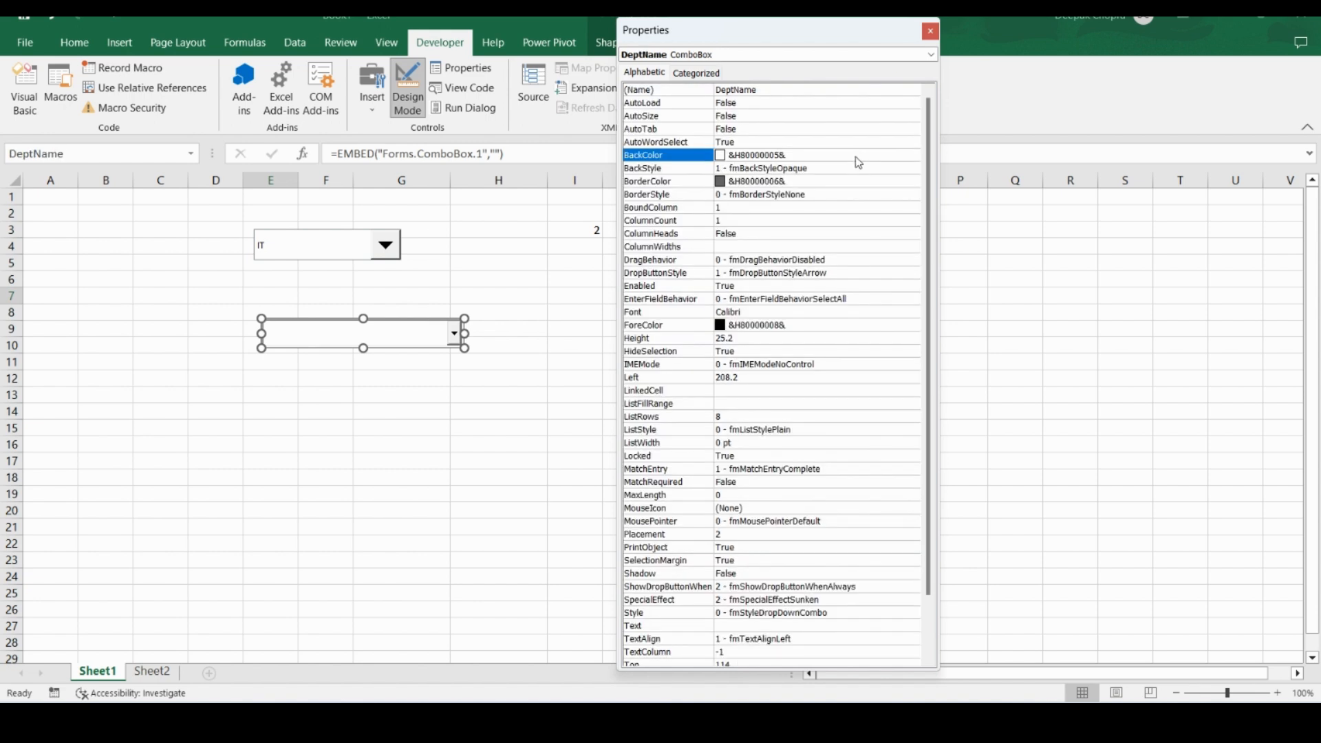
pyautogui.click(915, 157)
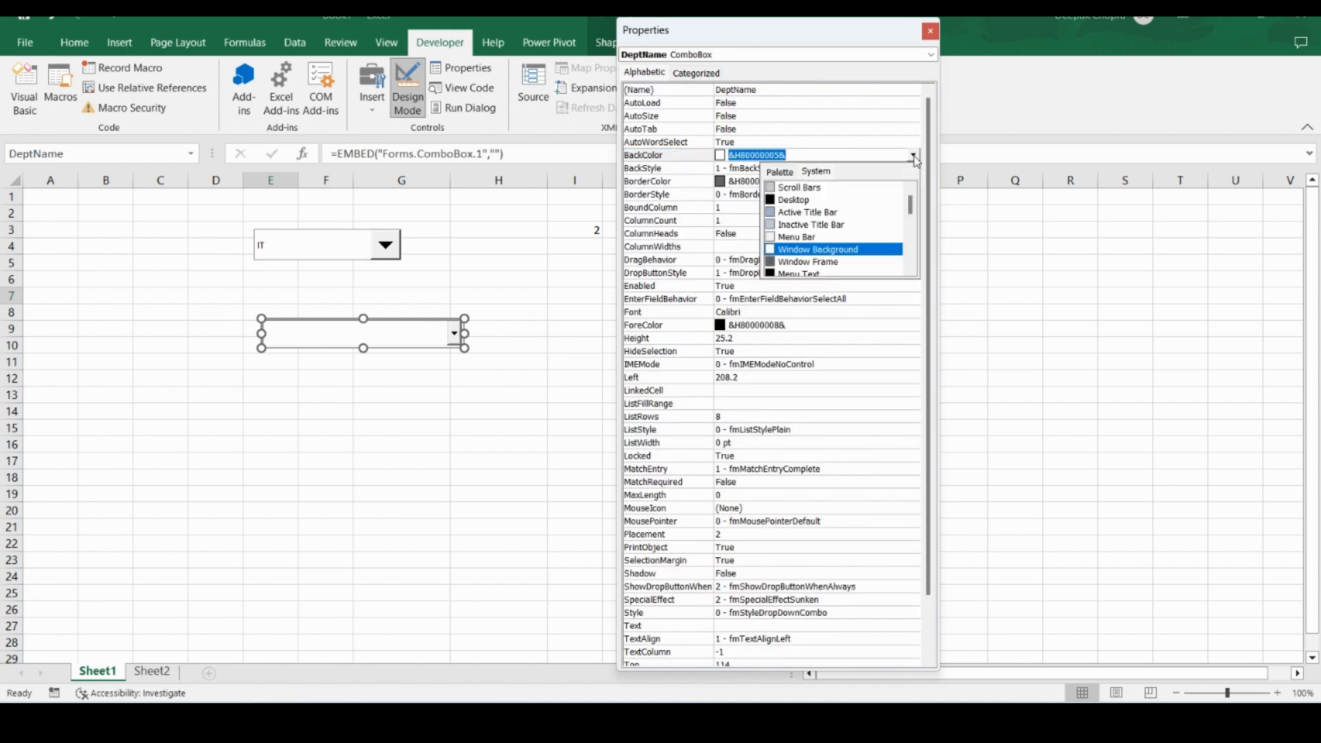
pyautogui.click(785, 181)
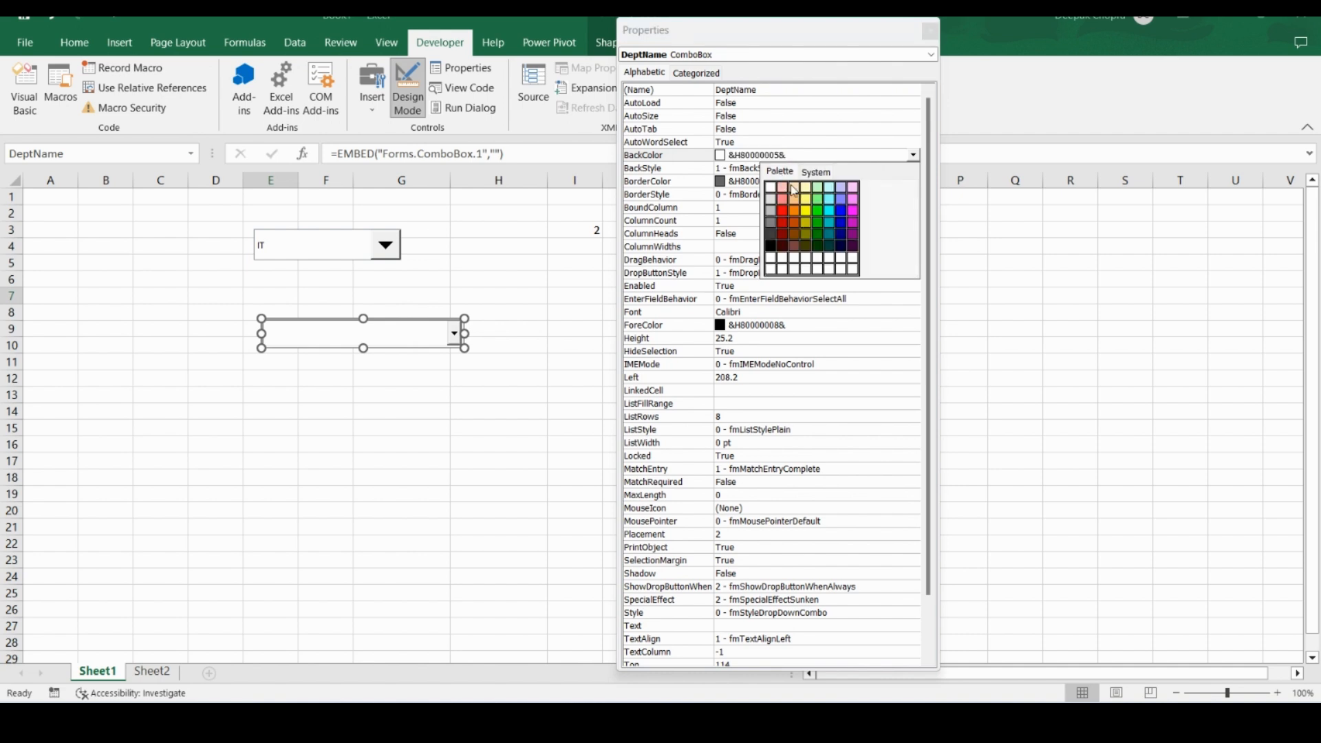
pyautogui.click(843, 216)
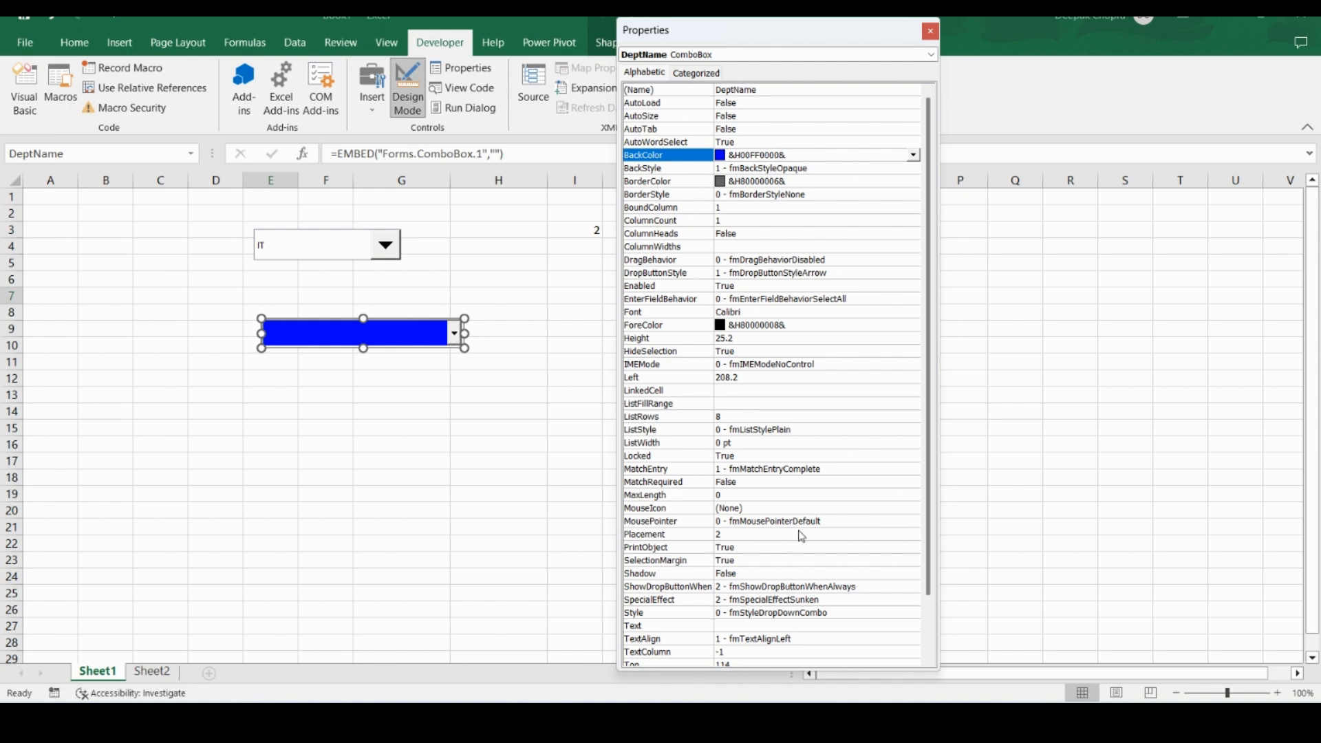
# - Set the MousePointer property of the DeptName combo box to 2 - fmMousePointerCross
pyautogui.click(917, 524)
pyautogui.click(915, 523)
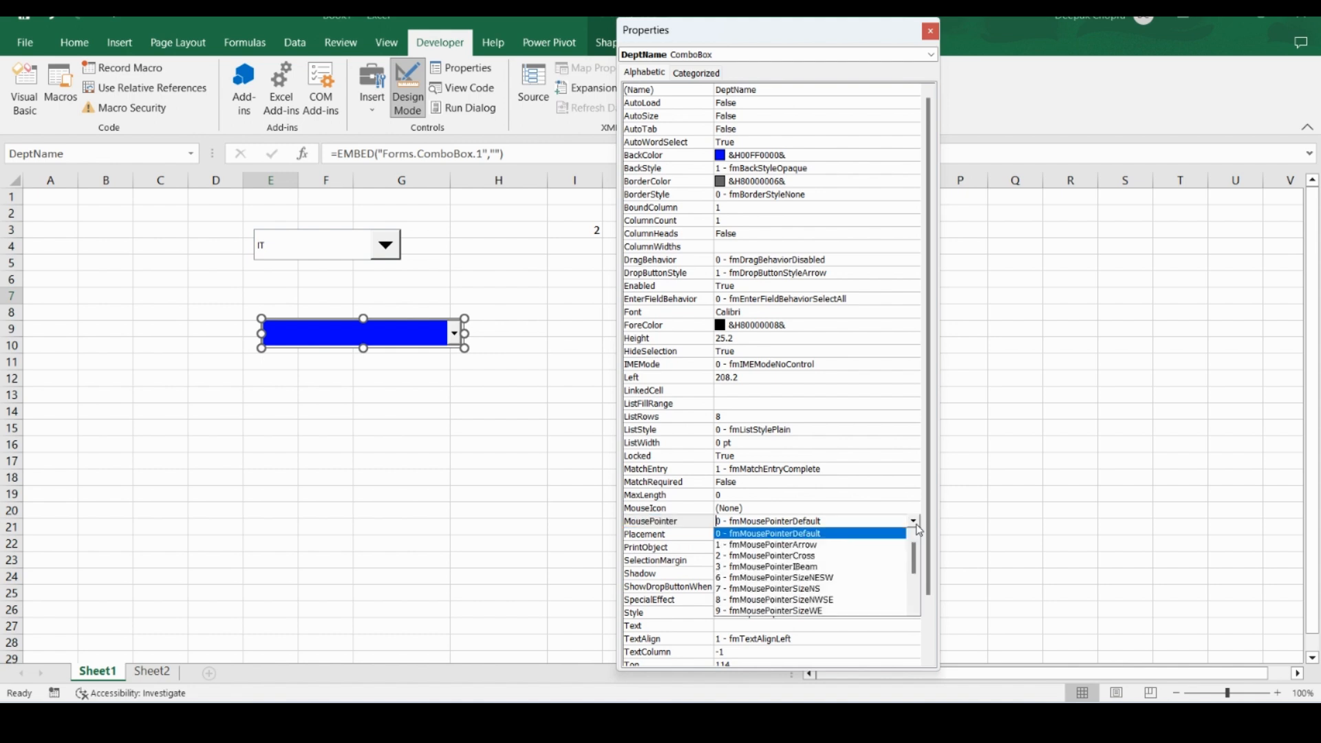
pyautogui.click(823, 557)
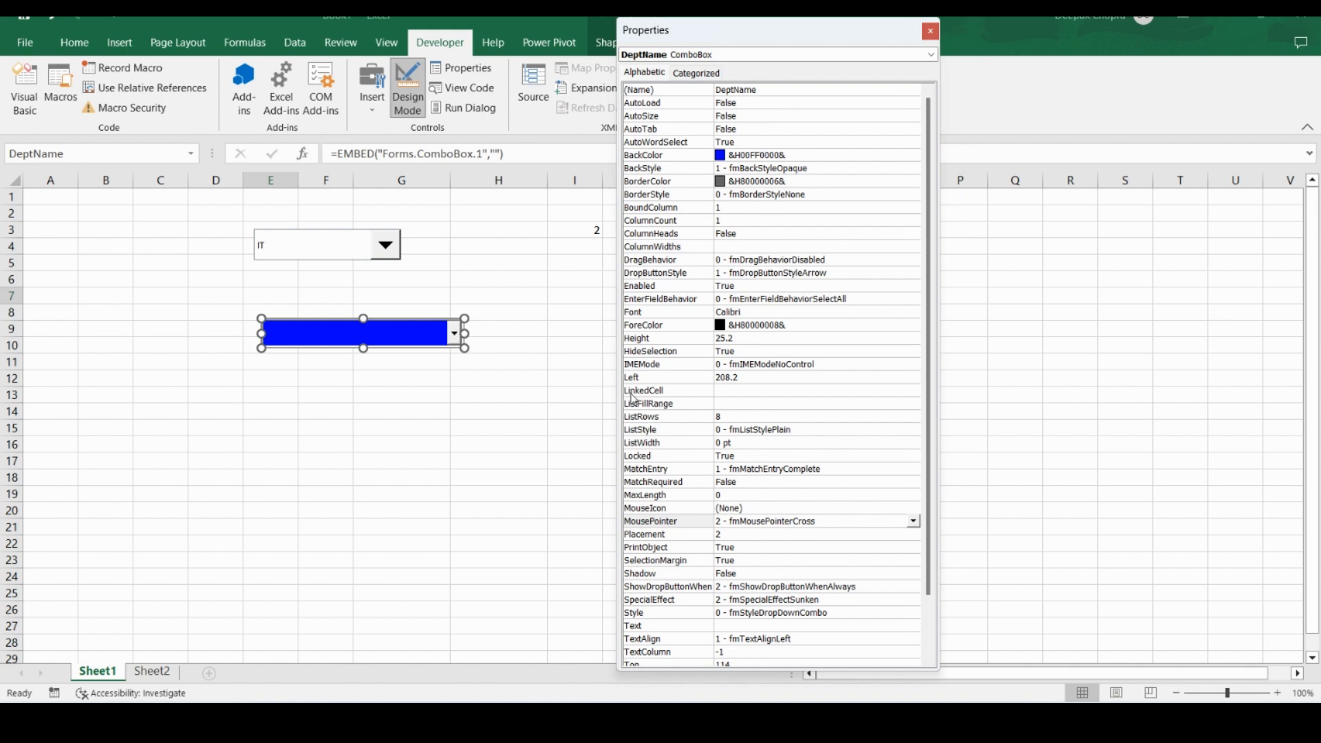
# - Link the DeptName combo box to cell I4 and set its list fill range to DeptList
pyautogui.click(727, 391)
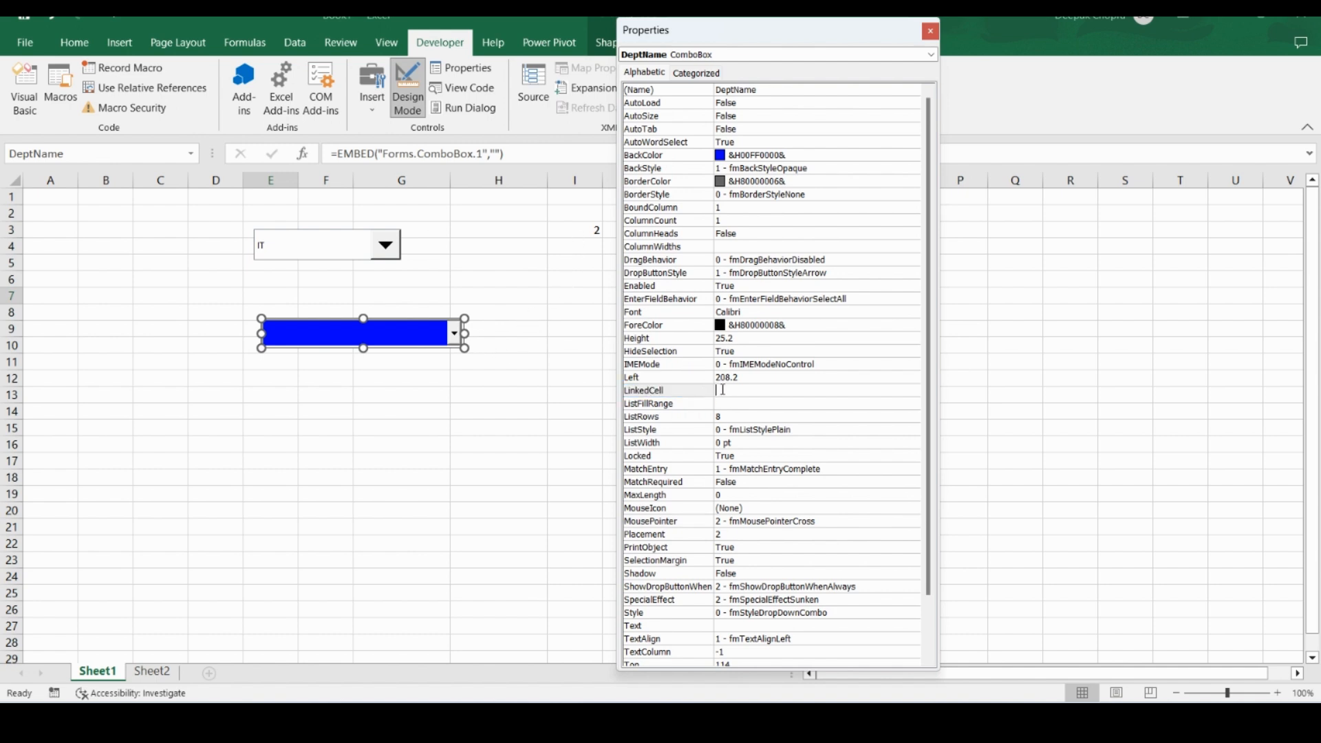
pyautogui.write('I4')
pyautogui.click(732, 404)
pyautogui.write('DeptList')
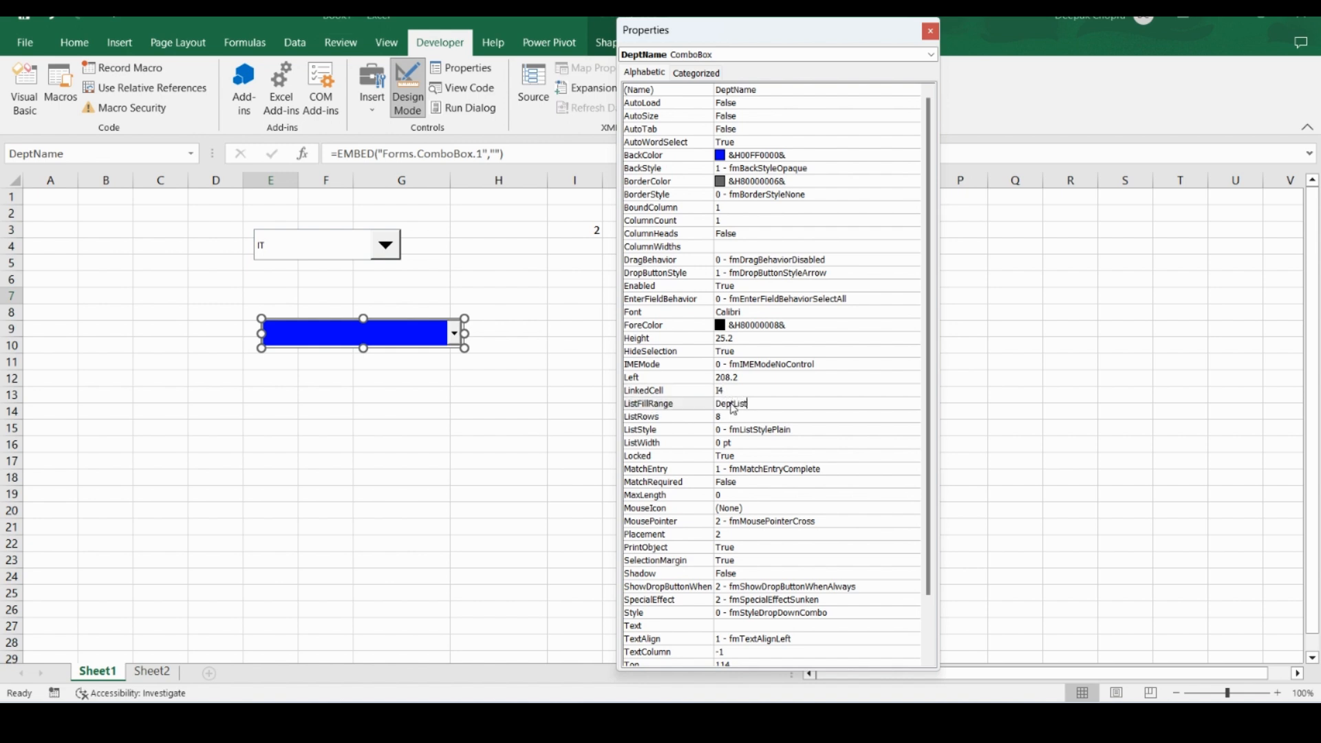
# - Replace the combo box's list fill range with the direct reference Sheet2!A1:A7
pyautogui.press('BackSpace')
pyautogui.press('BackSpace')
pyautogui.press('BackSpace')
pyautogui.press('BackSpace')
pyautogui.press('BackSpace')
pyautogui.press('BackSpace')
pyautogui.press('BackSpace')
pyautogui.press('BackSpace')
pyautogui.write('Sheet2!A1:A7')
# - Set the combo box's list fill range to the named range DeptList, then close its properties and deselect it
pyautogui.press('BackSpace')
pyautogui.press('BackSpace')
pyautogui.press('BackSpace')
pyautogui.press('BackSpace')
pyautogui.press('BackSpace')
pyautogui.press('BackSpace')
pyautogui.press('BackSpace')
pyautogui.press('BackSpace')
pyautogui.press('BackSpace')
pyautogui.press('BackSpace')
pyautogui.press('BackSpace')
pyautogui.press('BackSpace')
pyautogui.write('DeptList')
pyautogui.click(930, 31)
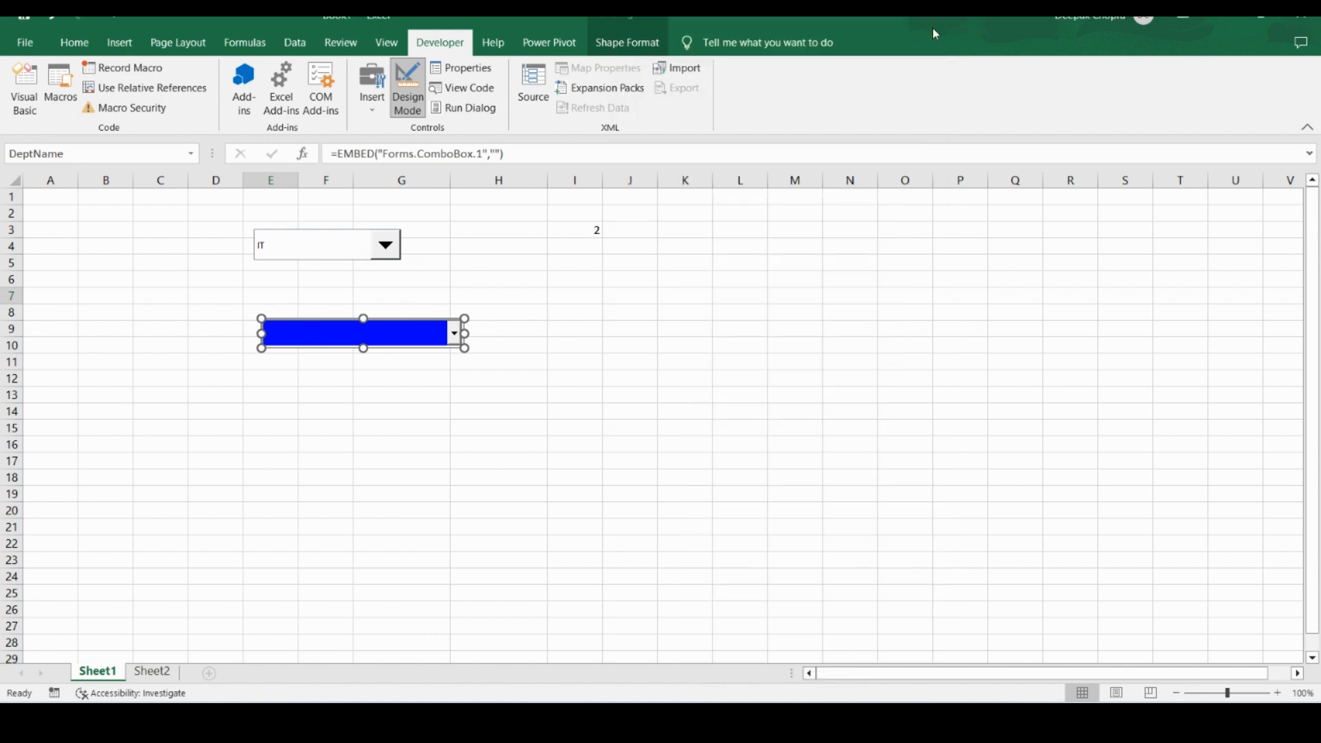
pyautogui.click(596, 340)
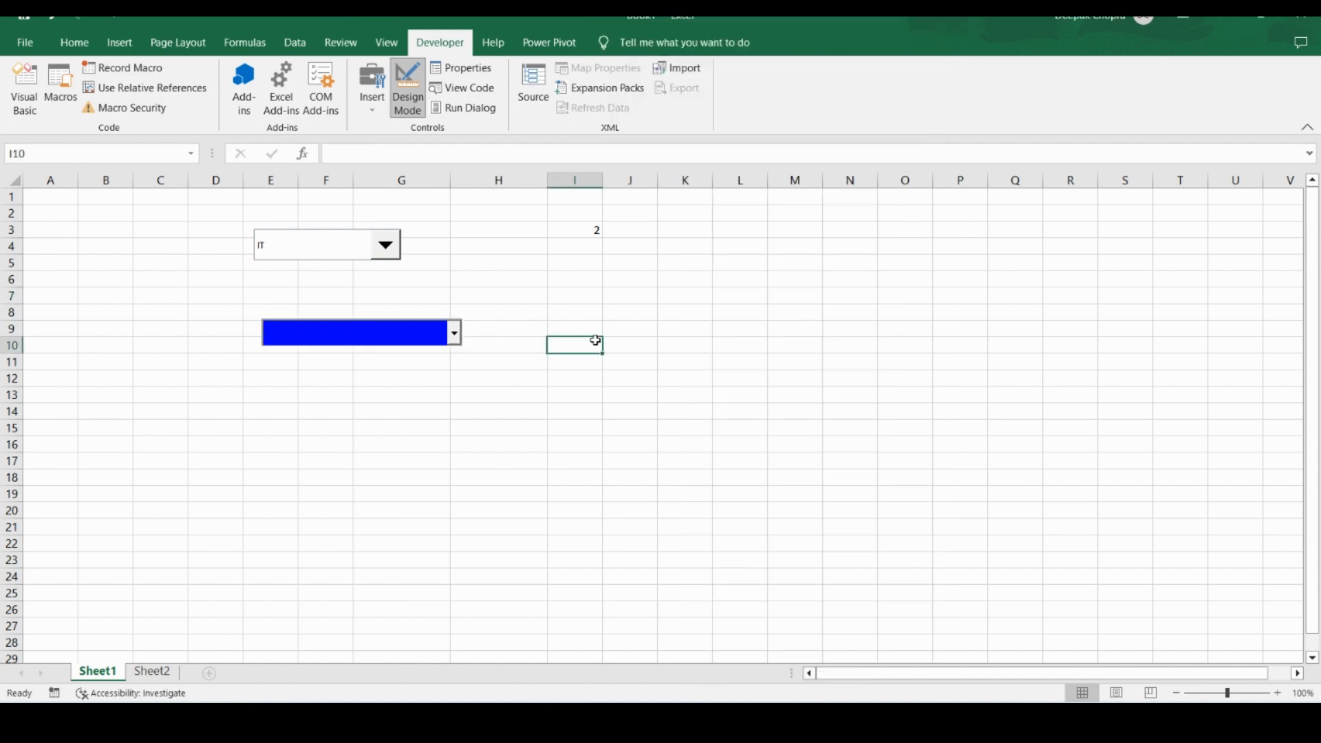
# - Turn off Design Mode and choose Human Resources in the blue DeptName combo box
pyautogui.click(454, 336)
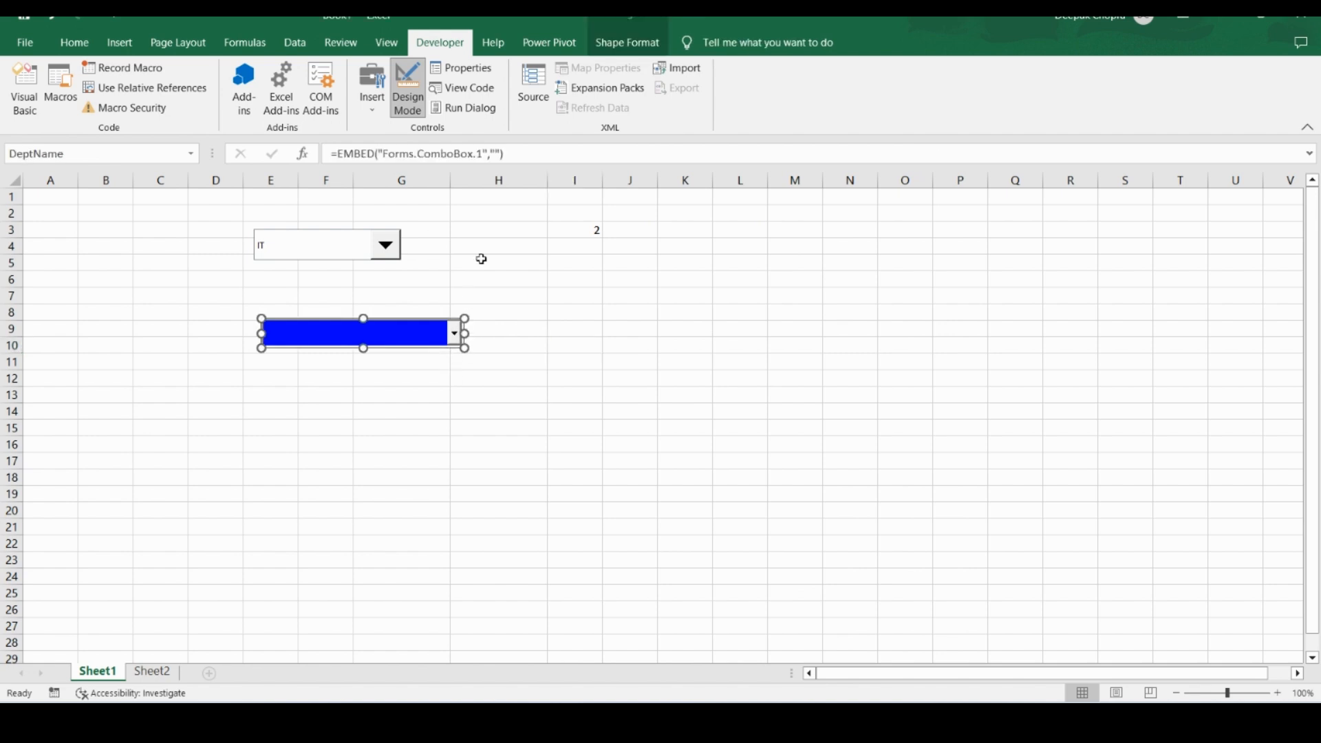
pyautogui.click(501, 303)
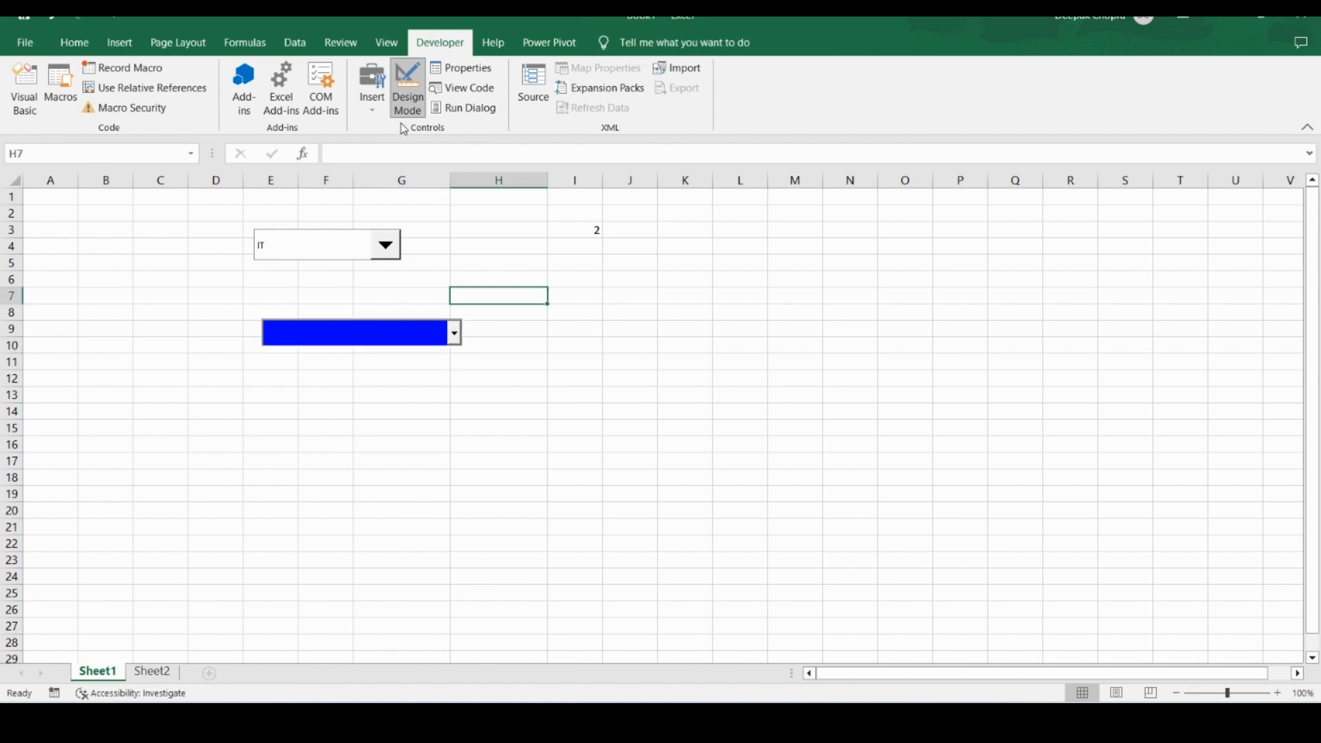
pyautogui.click(411, 86)
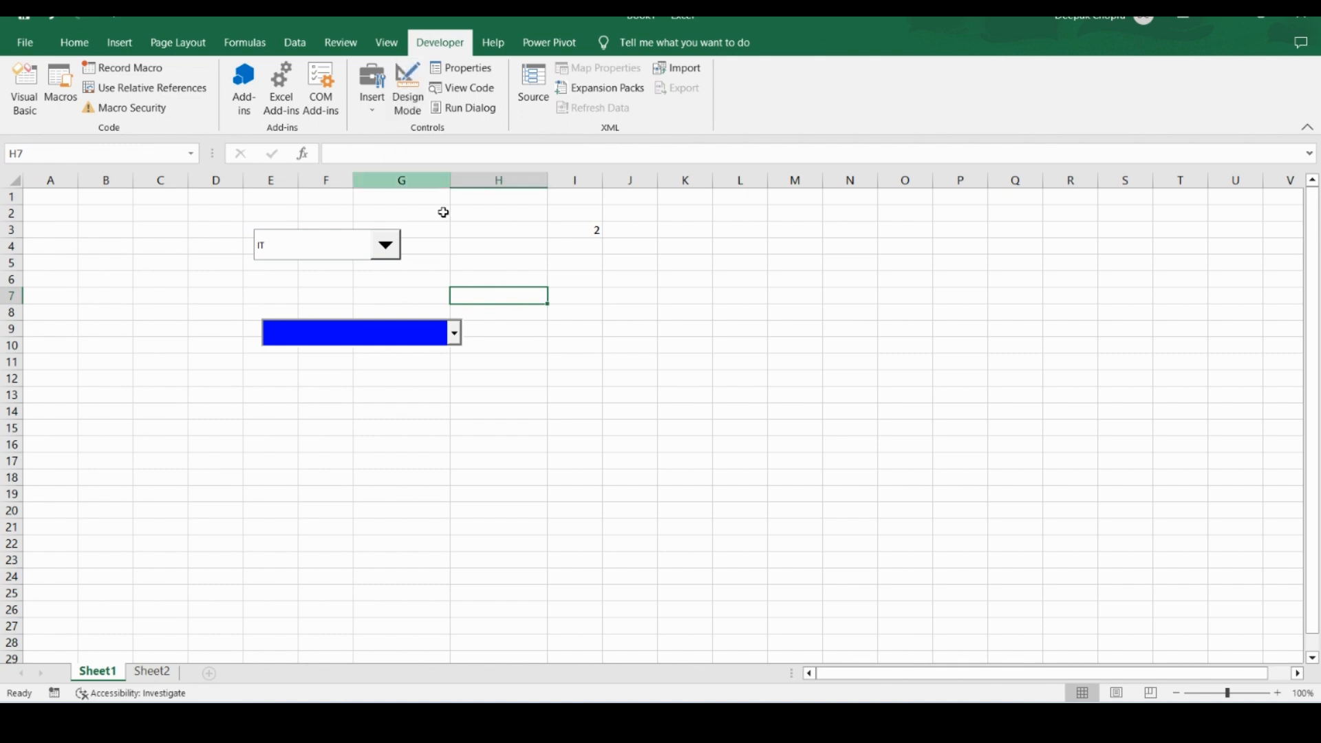
pyautogui.click(455, 334)
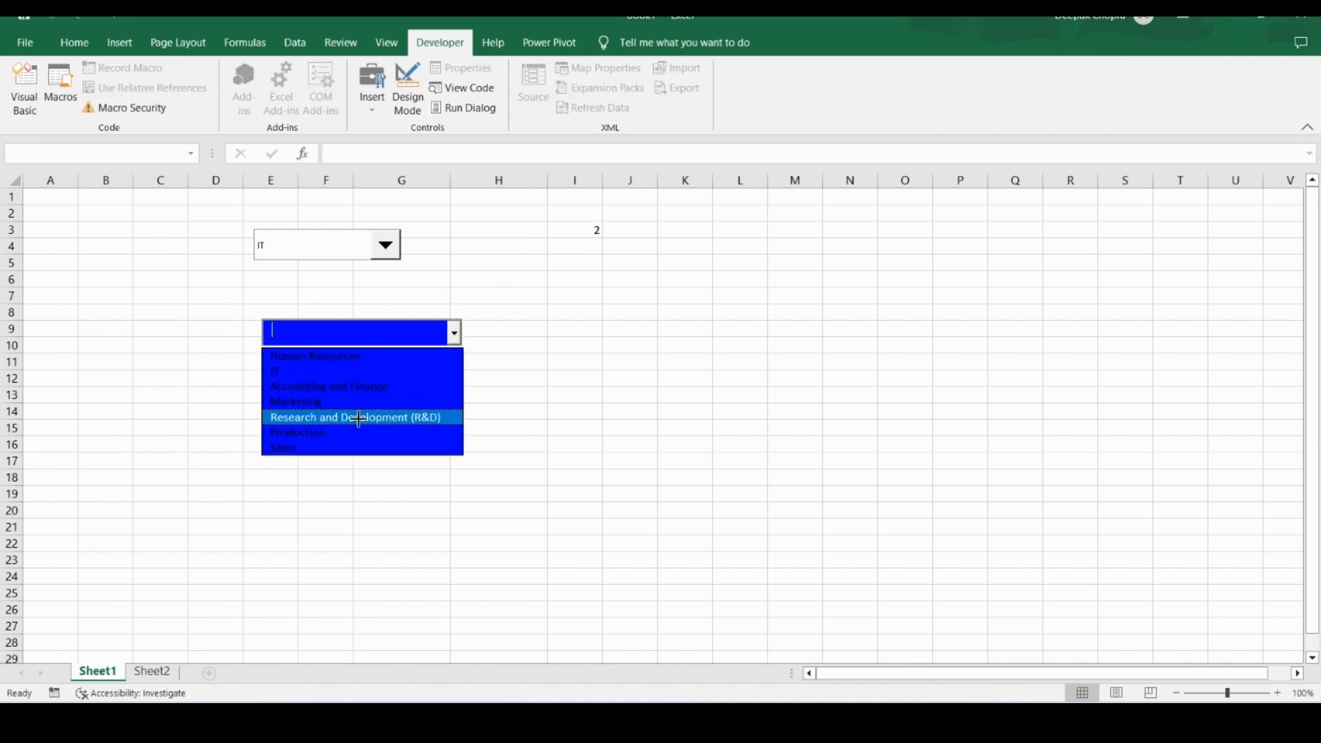
pyautogui.click(381, 357)
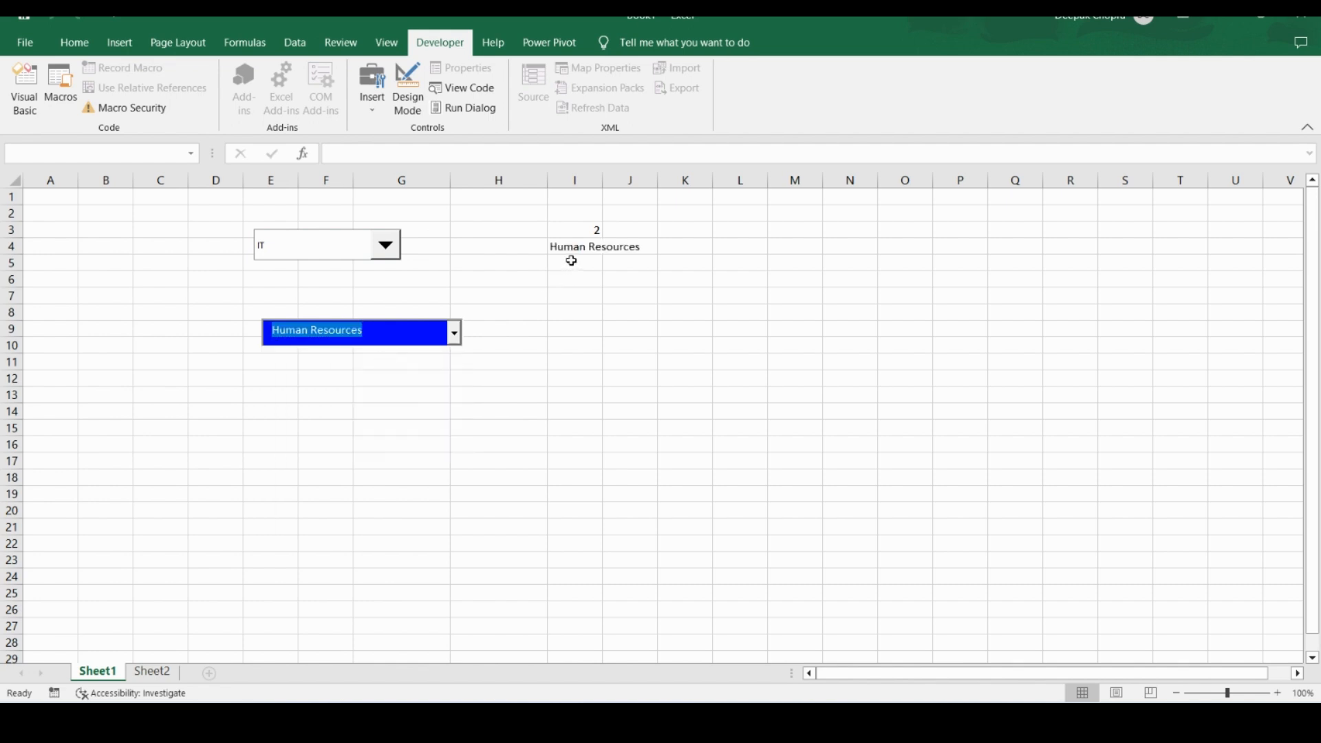
# - Auto-fit the width of column I and choose Human Resources in the upper form control drop-down, checking its linked cell I3
pyautogui.doubleClick(603, 180)
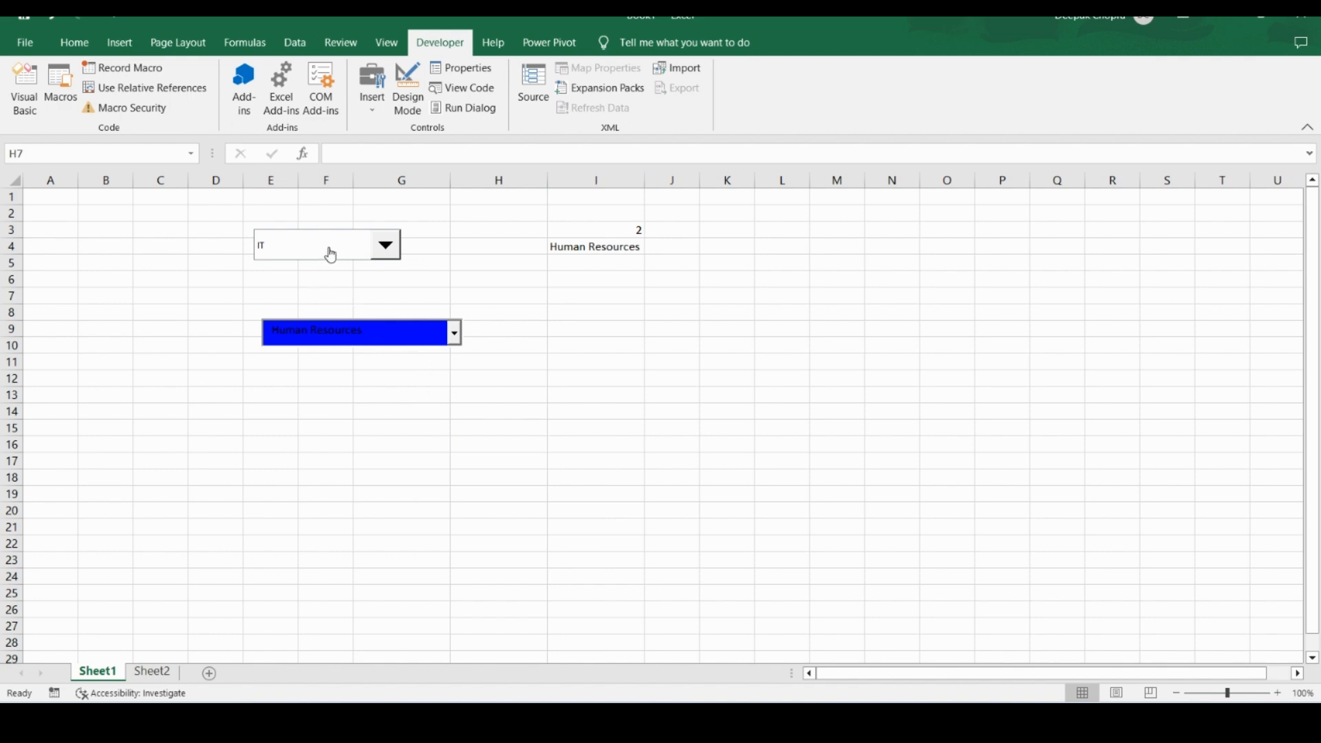
pyautogui.click(386, 246)
pyautogui.click(372, 267)
pyautogui.click(571, 227)
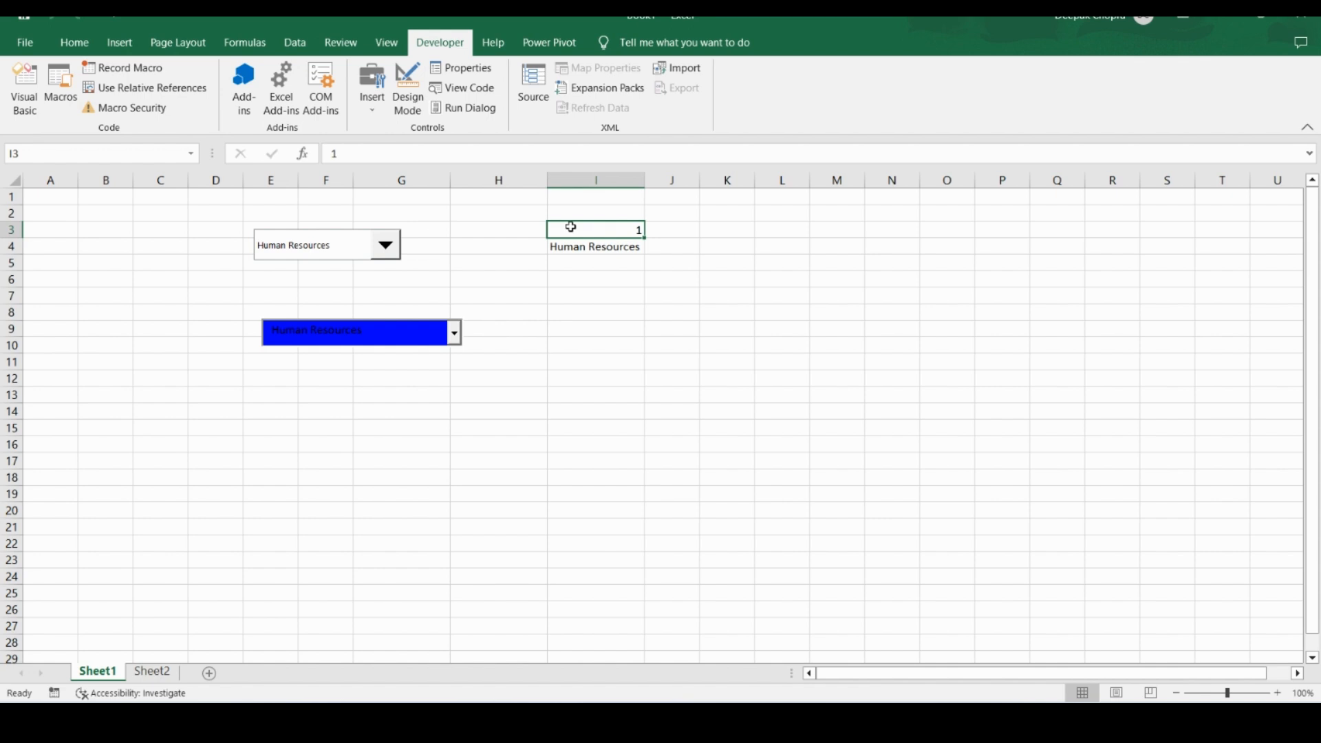
# - Choose IT in the blue DeptName combo box and select its linked cell I4
pyautogui.click(451, 335)
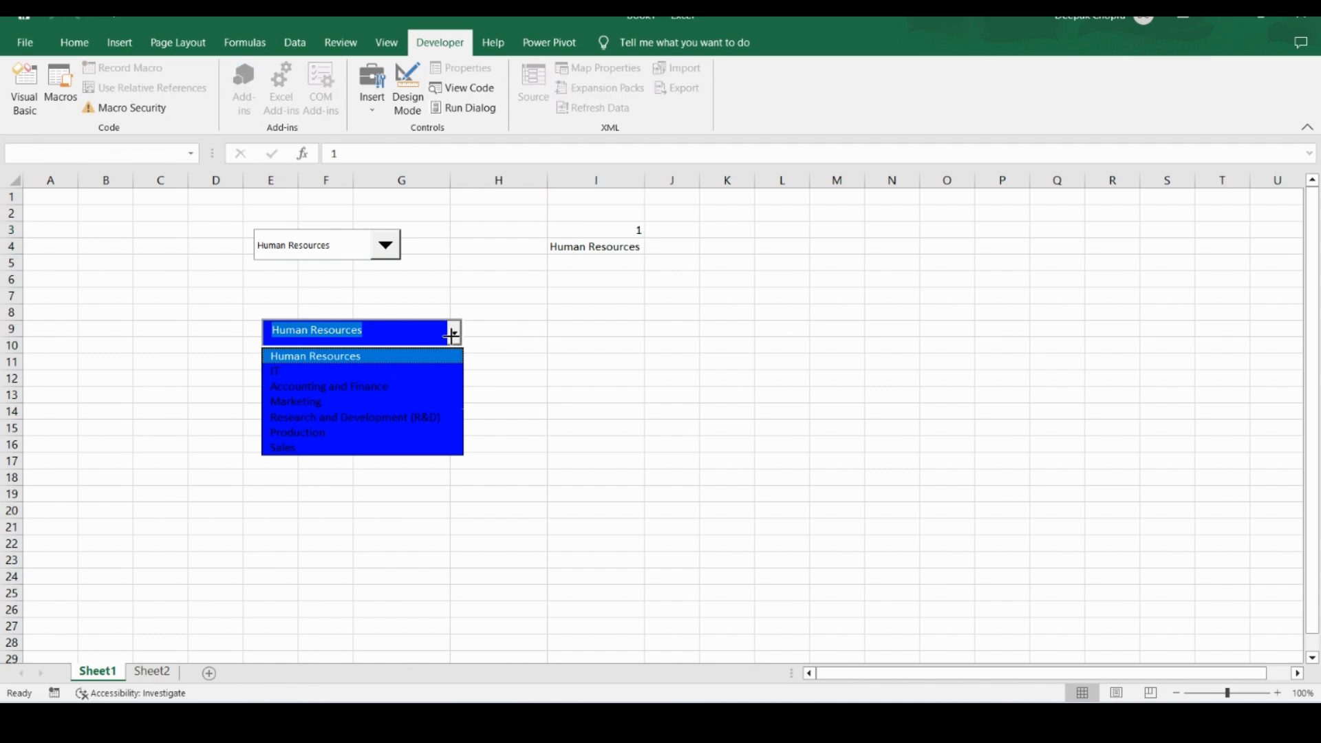
pyautogui.click(371, 374)
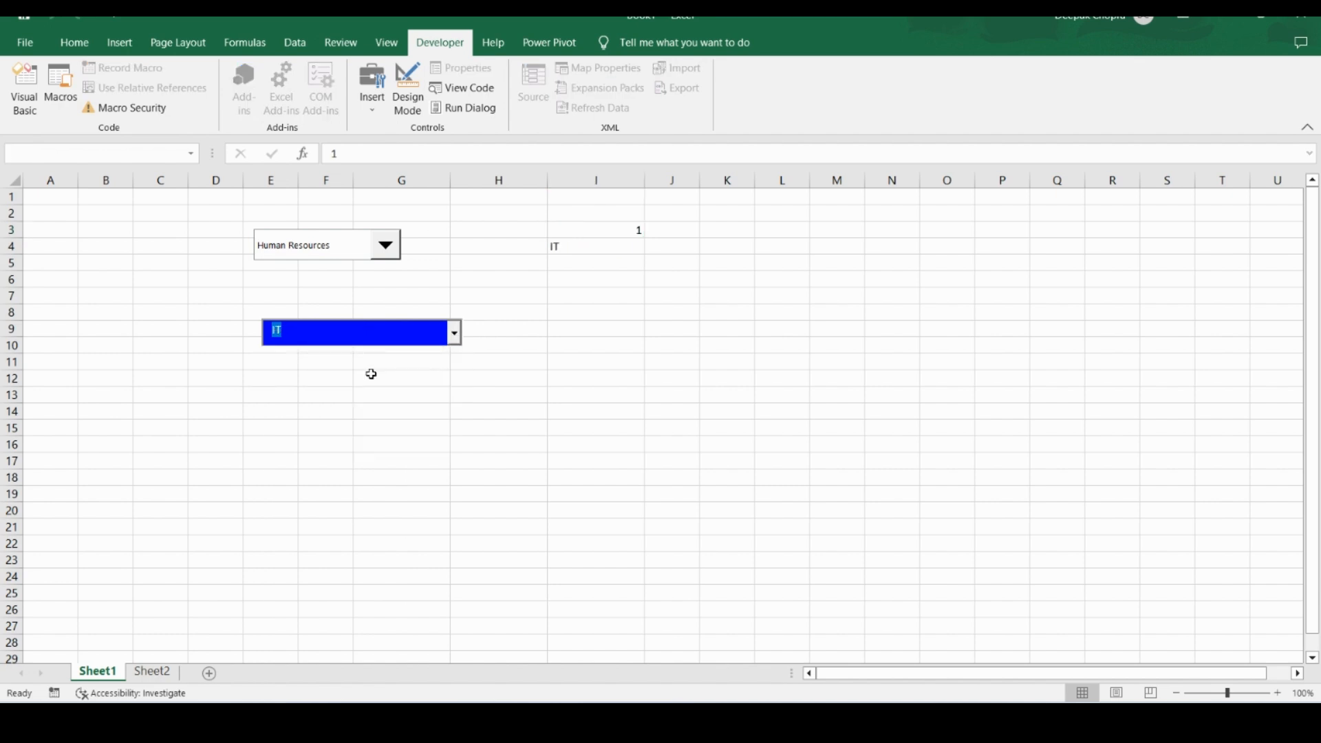
pyautogui.click(453, 336)
pyautogui.click(410, 371)
pyautogui.click(579, 248)
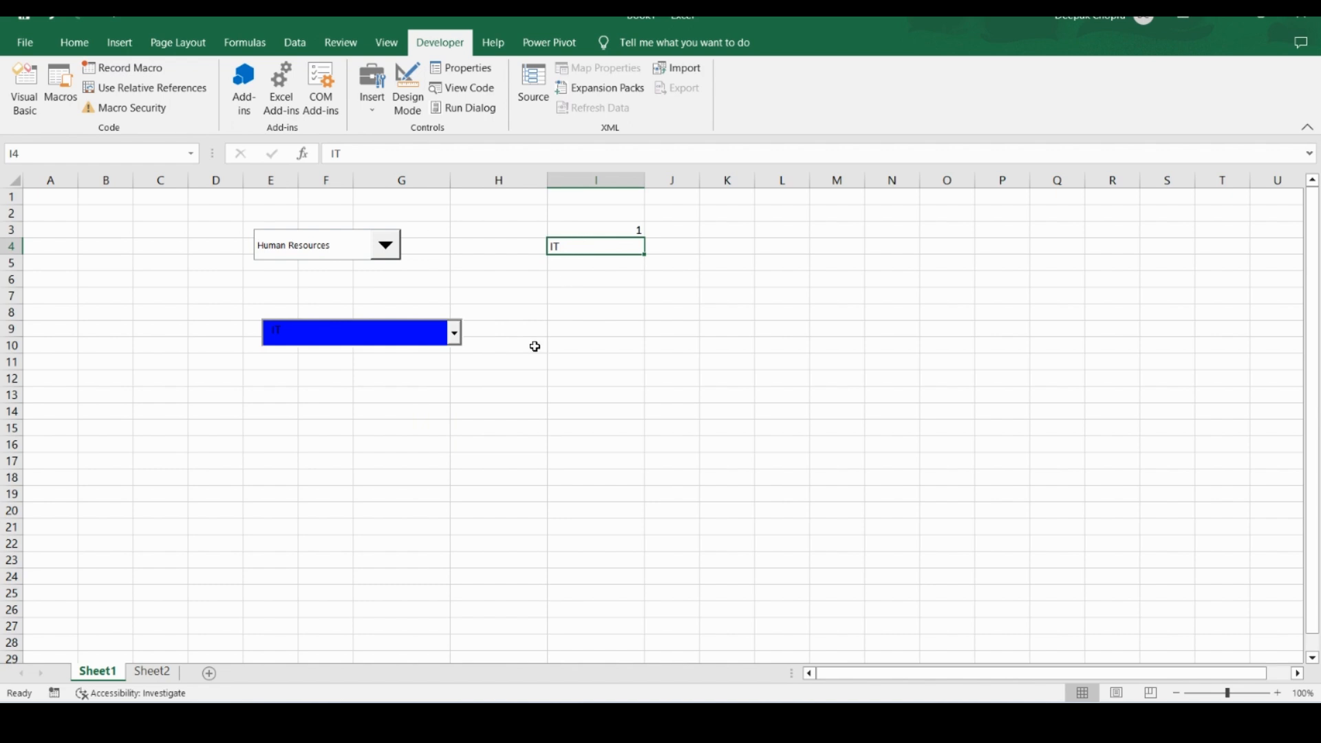
pyautogui.click(497, 305)
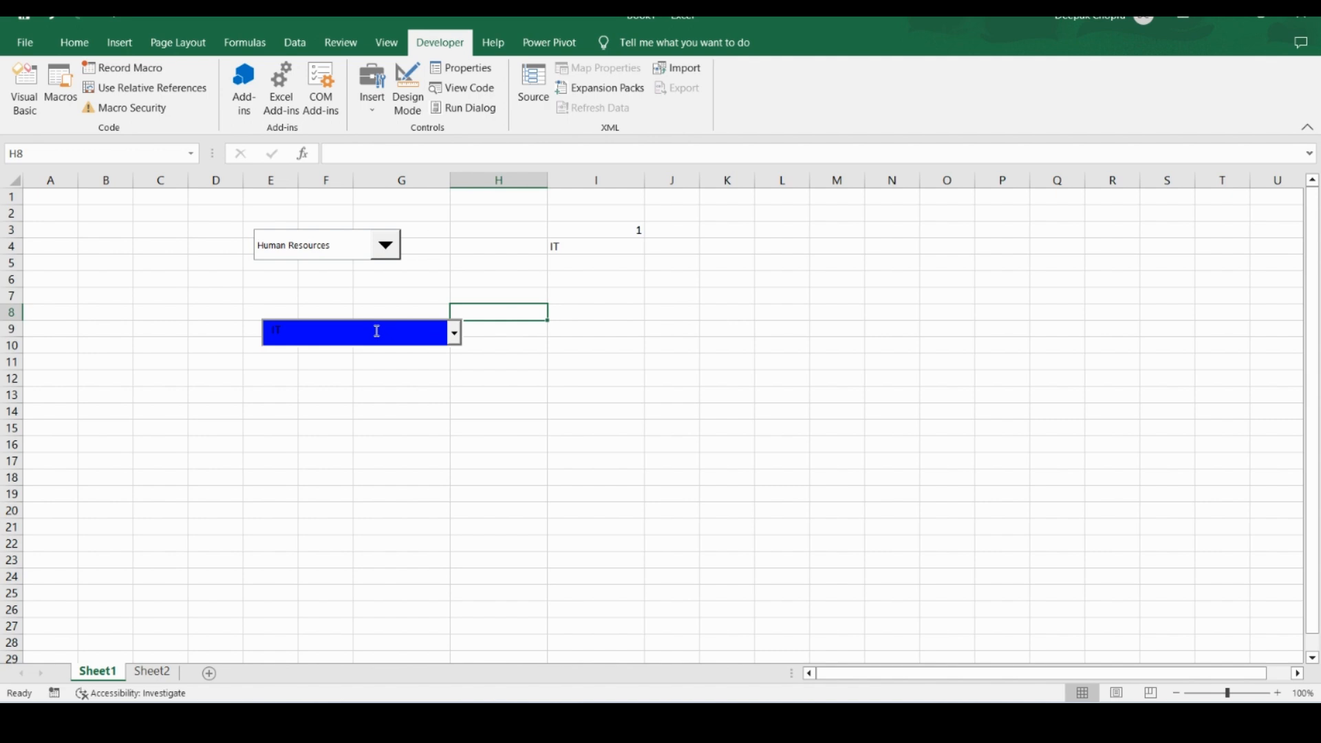
pyautogui.click(362, 414)
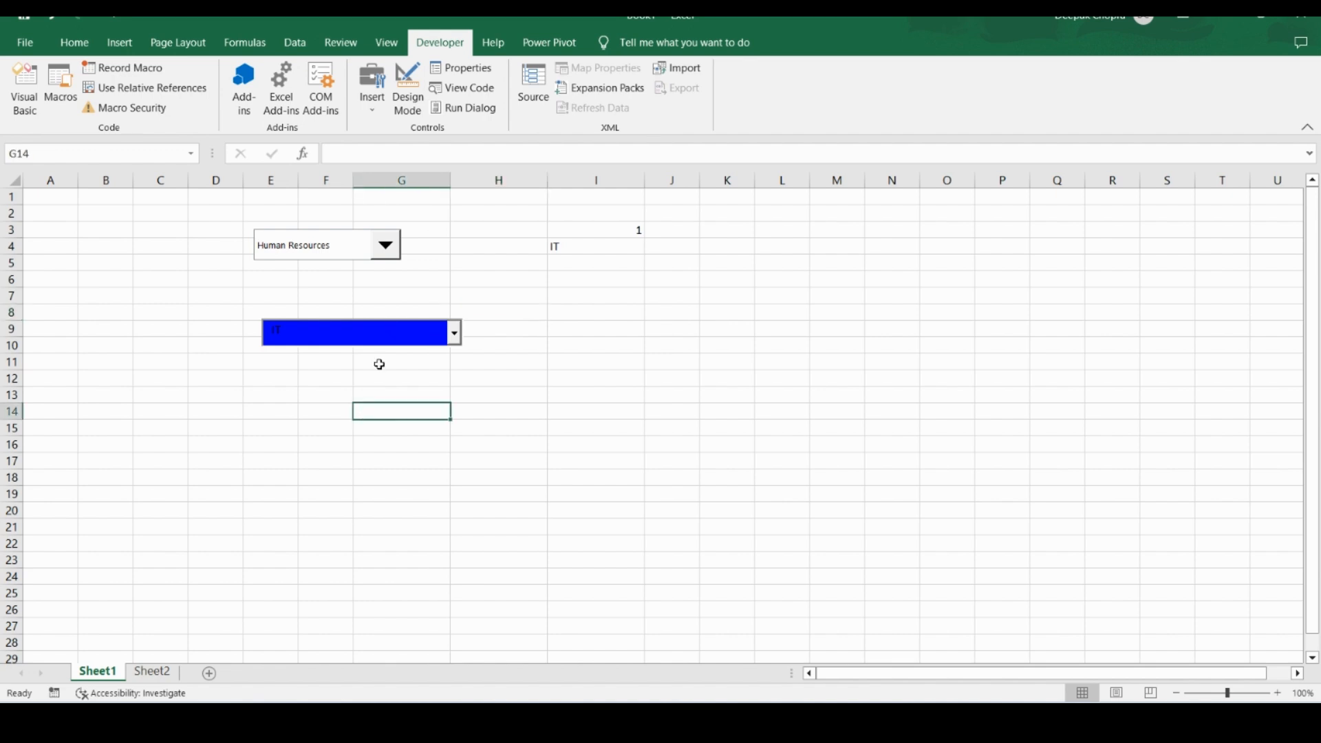
pyautogui.click(377, 329)
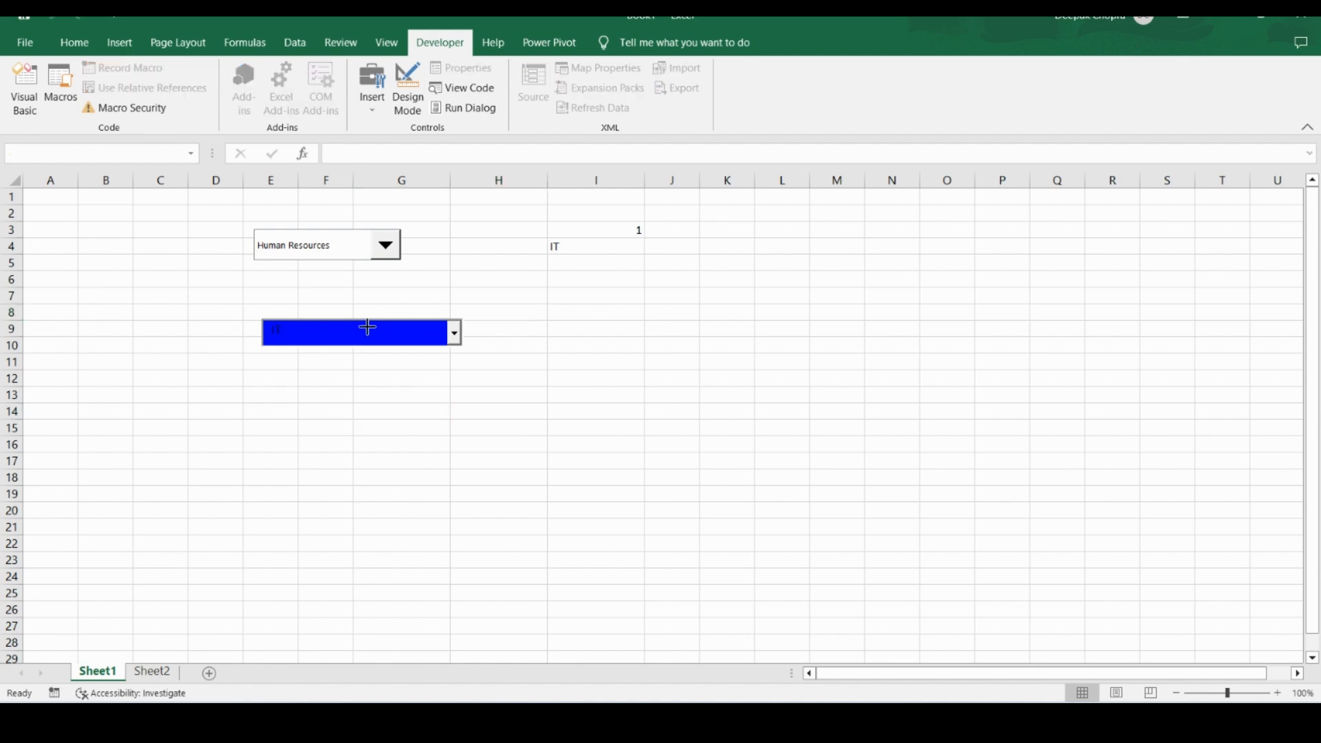
# - Turn on Design Mode and open the VBA code of the DeptName combo box
pyautogui.click(409, 89)
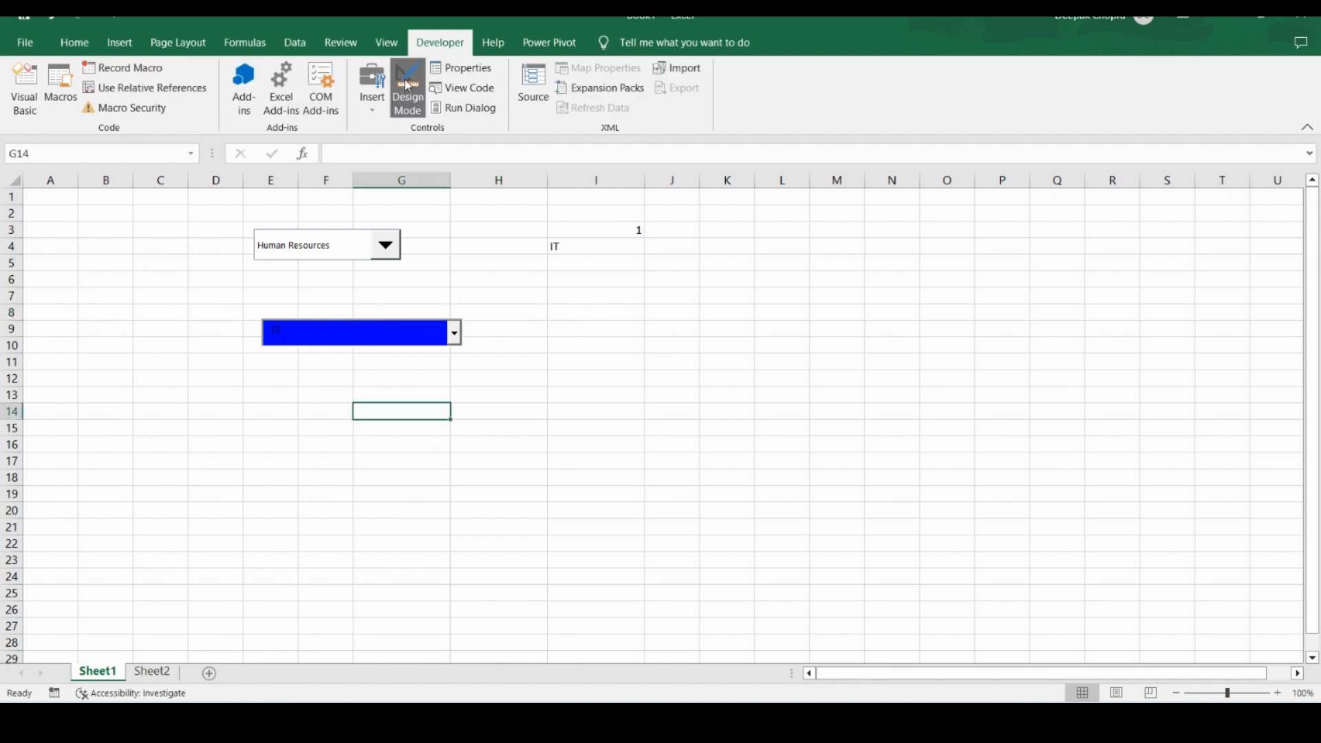
pyautogui.click(353, 338)
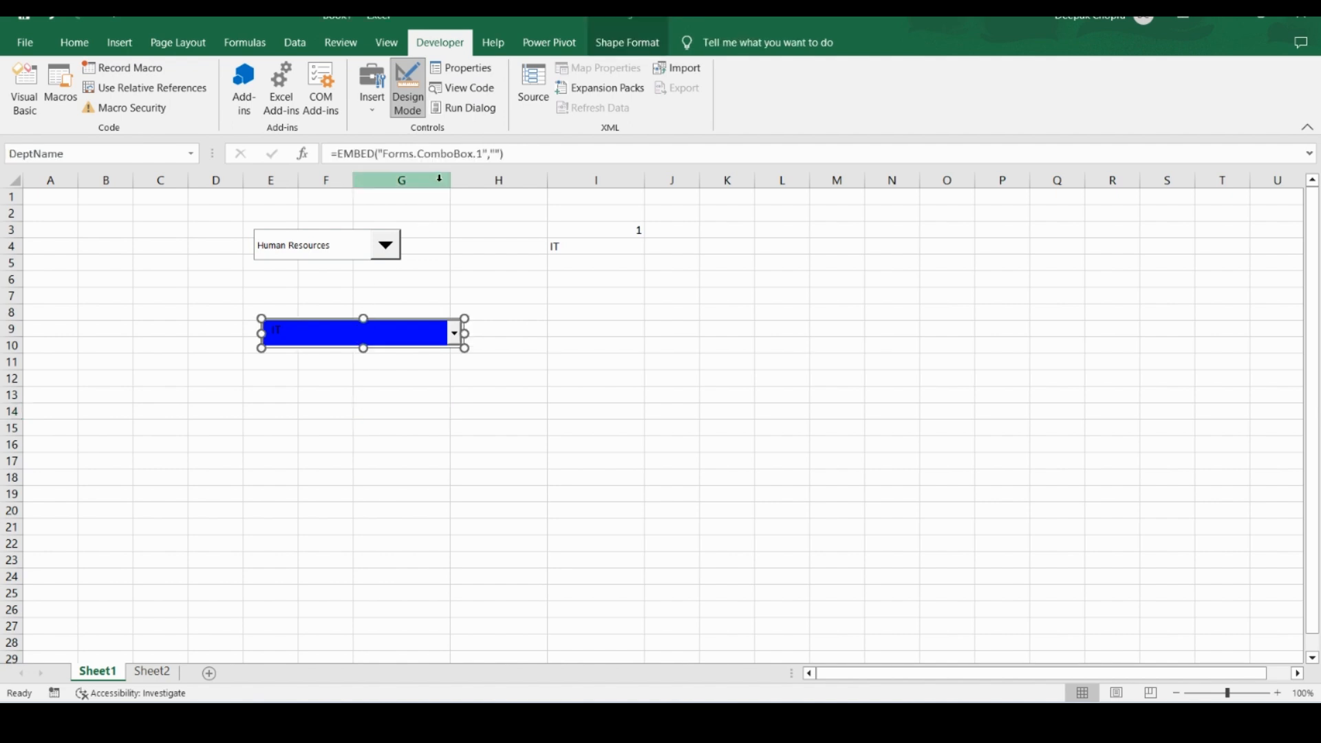
pyautogui.click(462, 95)
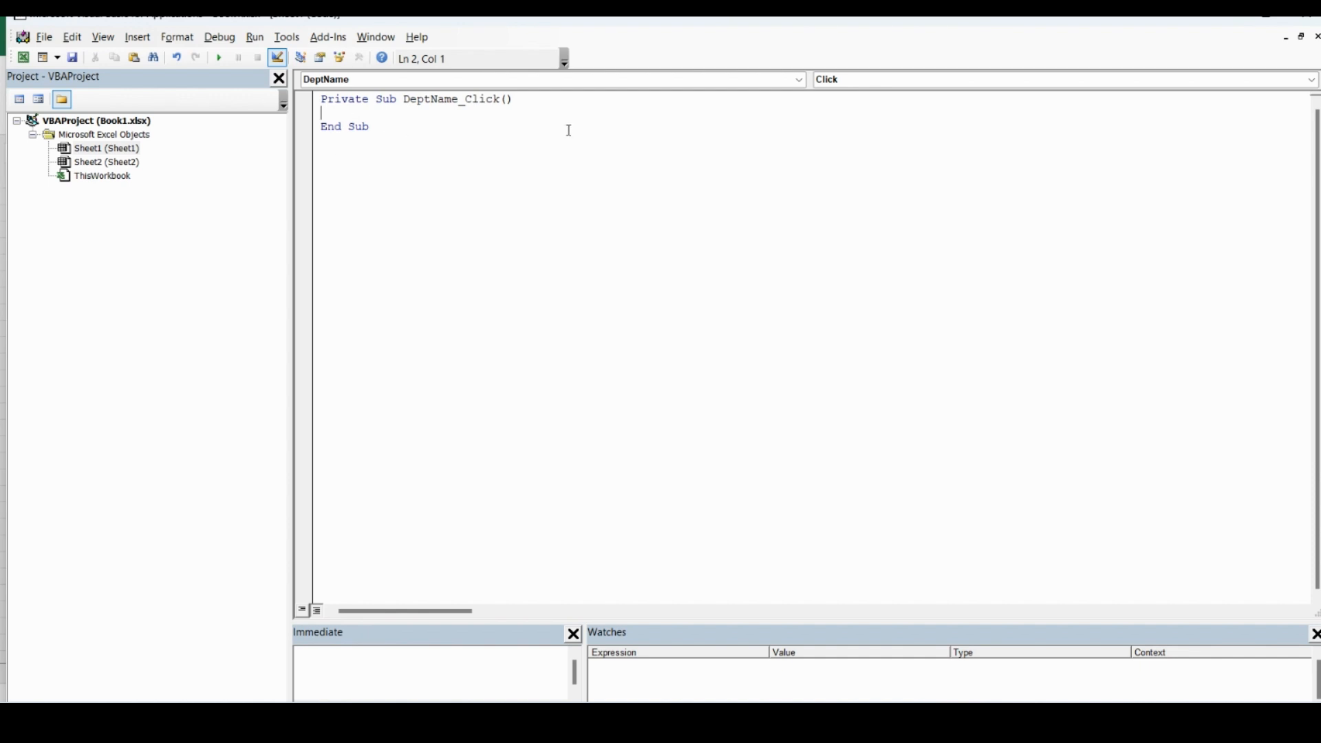
# - Delete the DeptName_Click procedure from the code window
pyautogui.click(401, 136)
pyautogui.hotkey('ctrl', 'a')
pyautogui.press('Delete')
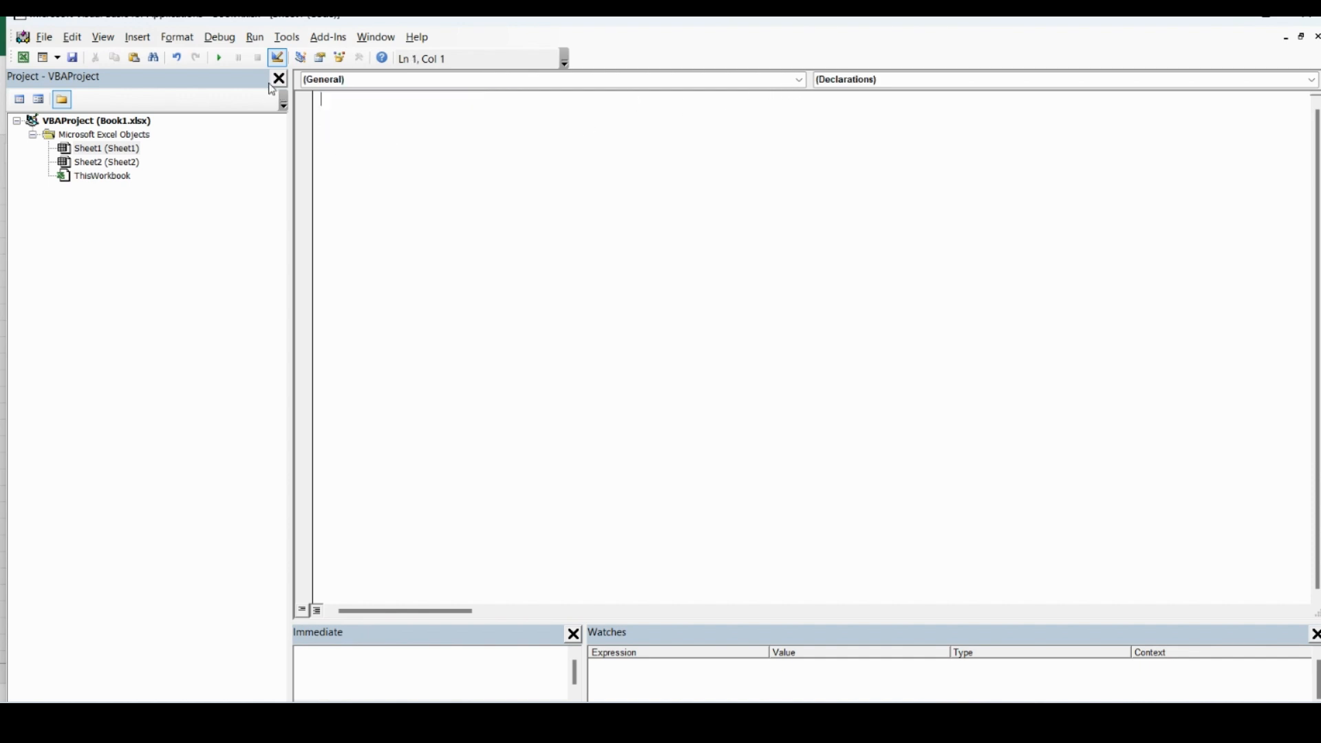
# - Insert an empty Change event procedure for DeptName in the code of Sheet1
pyautogui.click(93, 150)
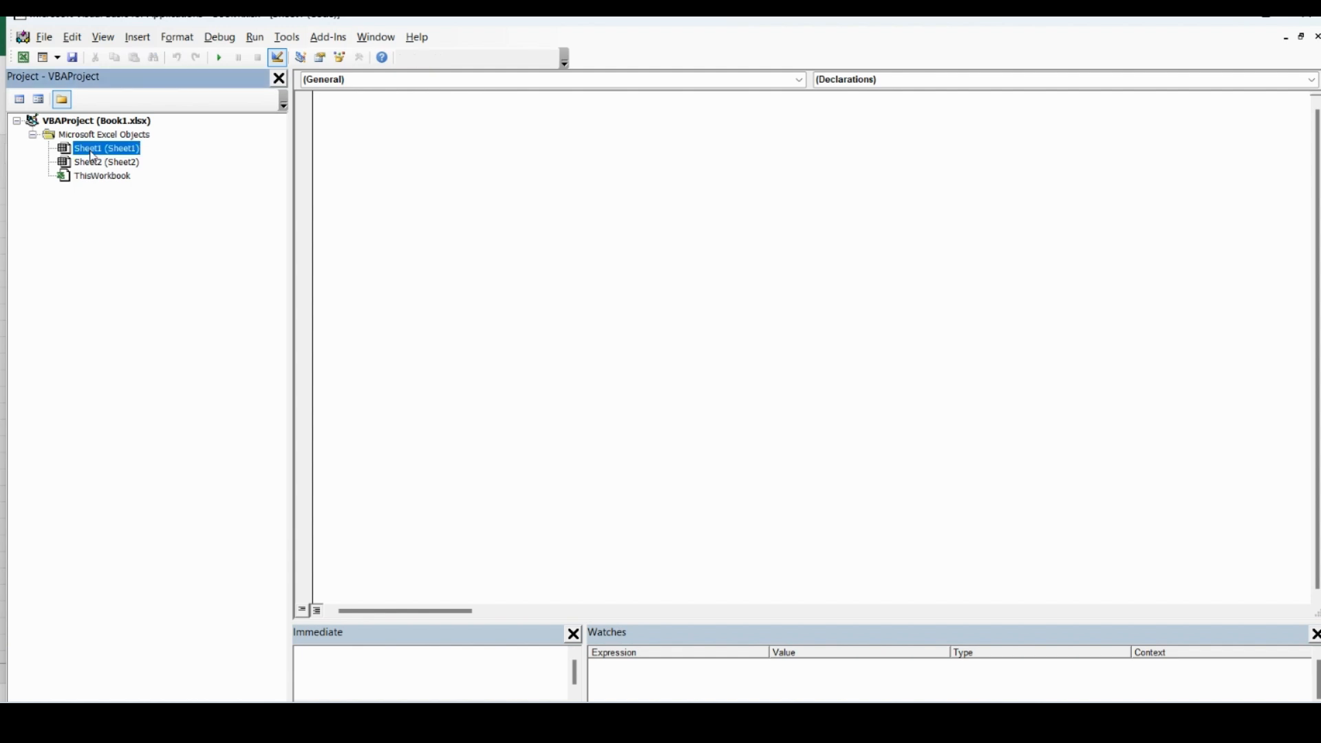
pyautogui.click(800, 81)
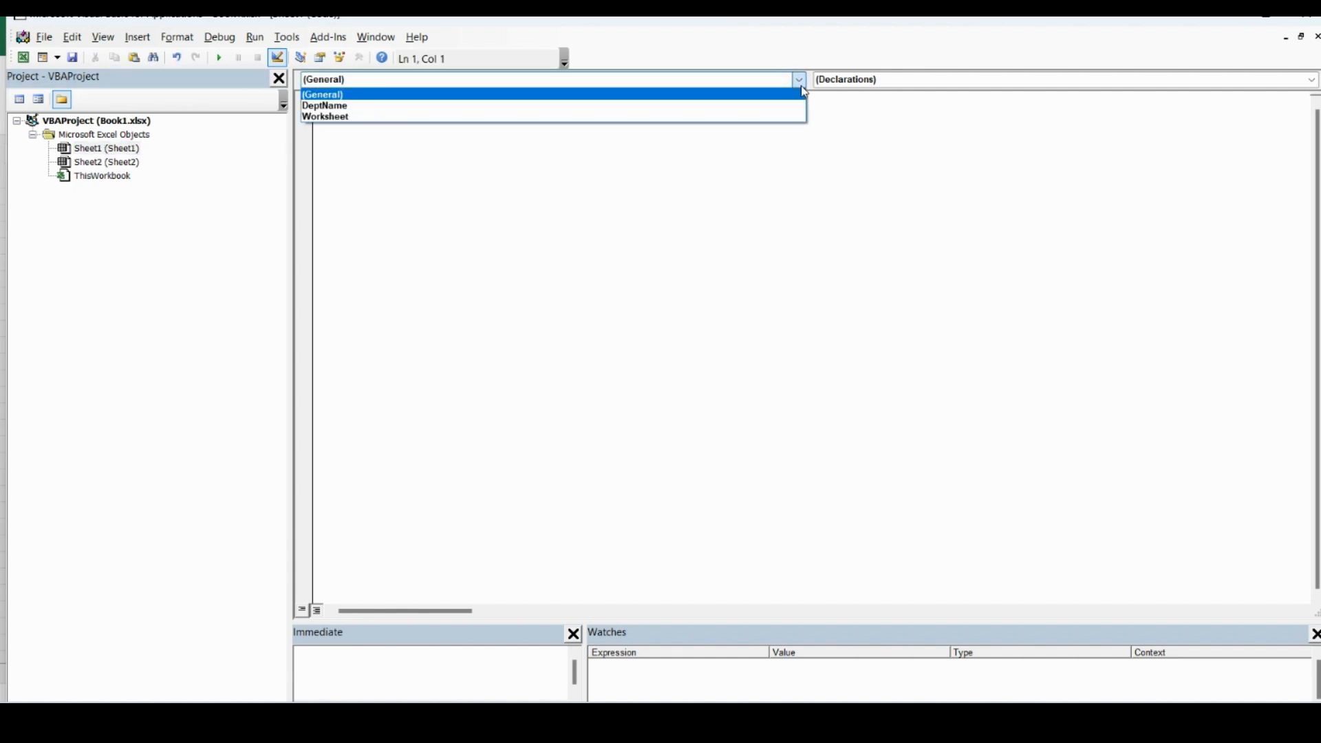
pyautogui.click(603, 112)
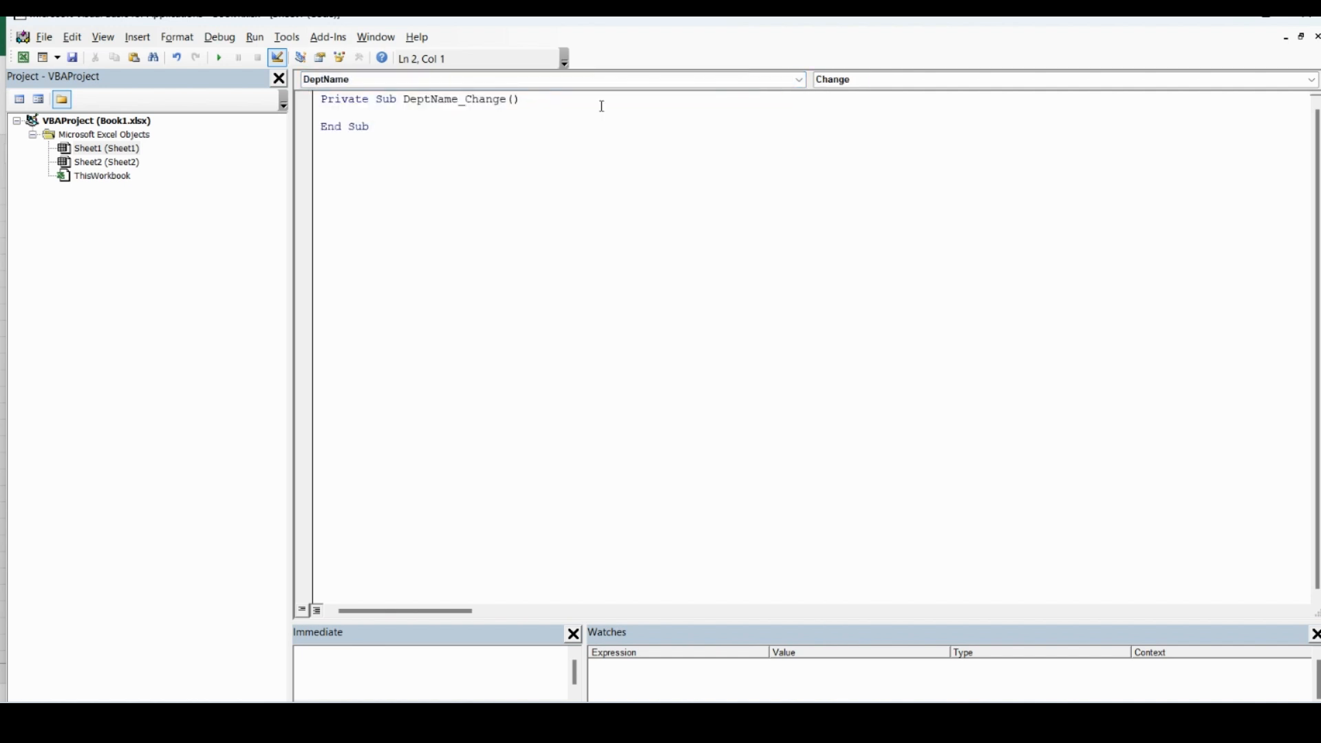
# - Browse the events available for DeptName and insert an empty DblClick event procedure
pyautogui.click(898, 84)
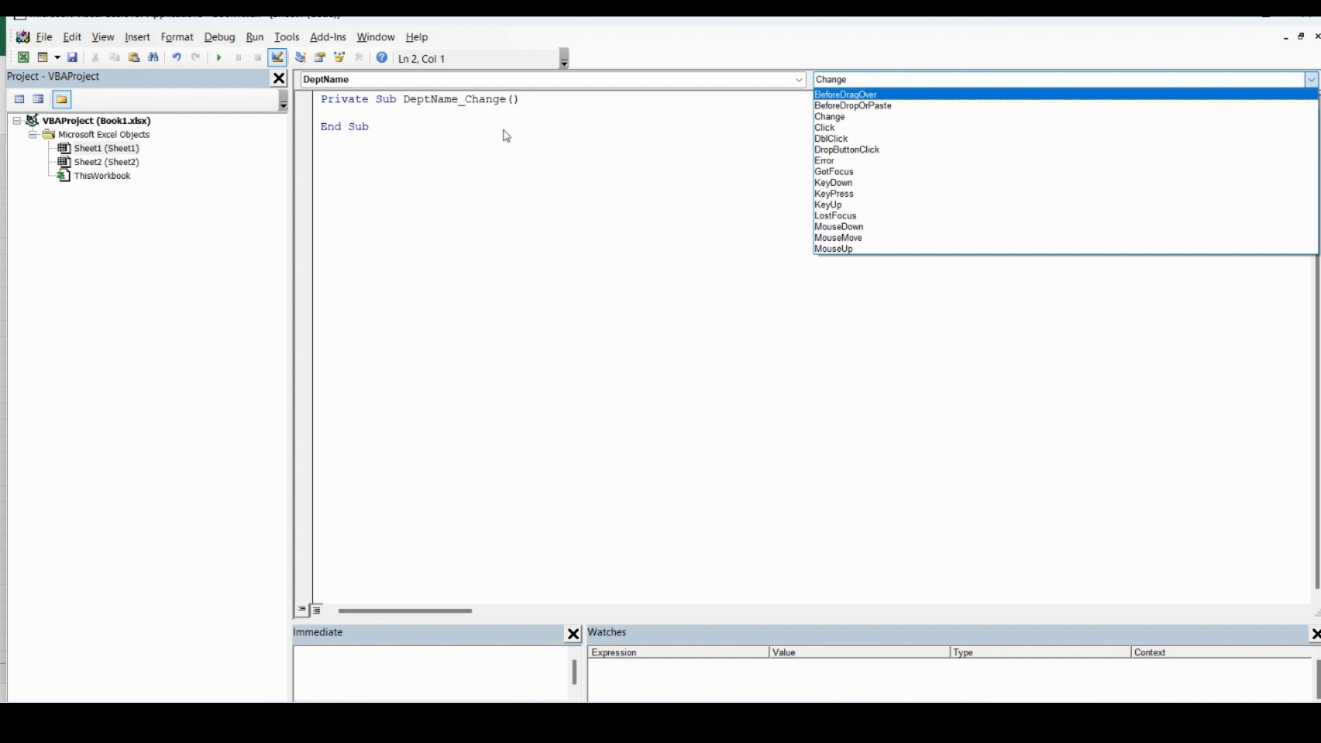
pyautogui.click(356, 117)
pyautogui.click(903, 85)
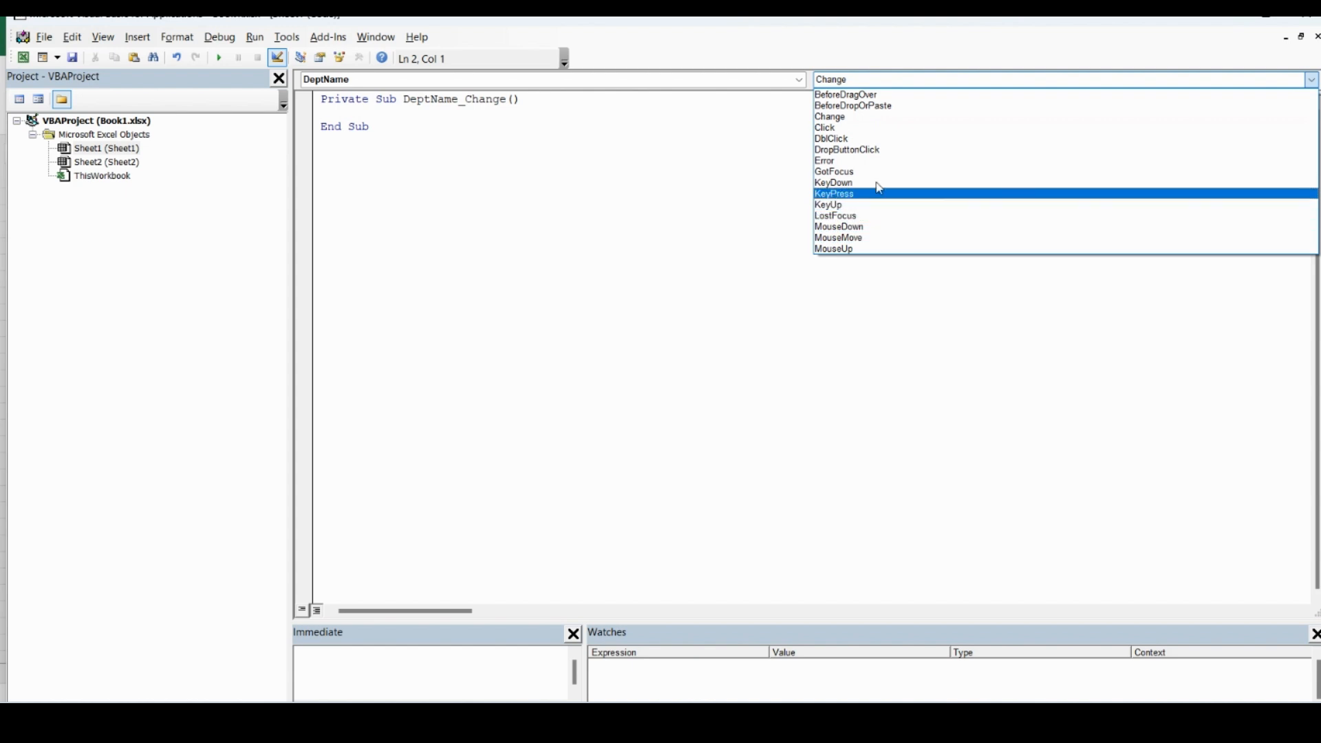
pyautogui.click(881, 143)
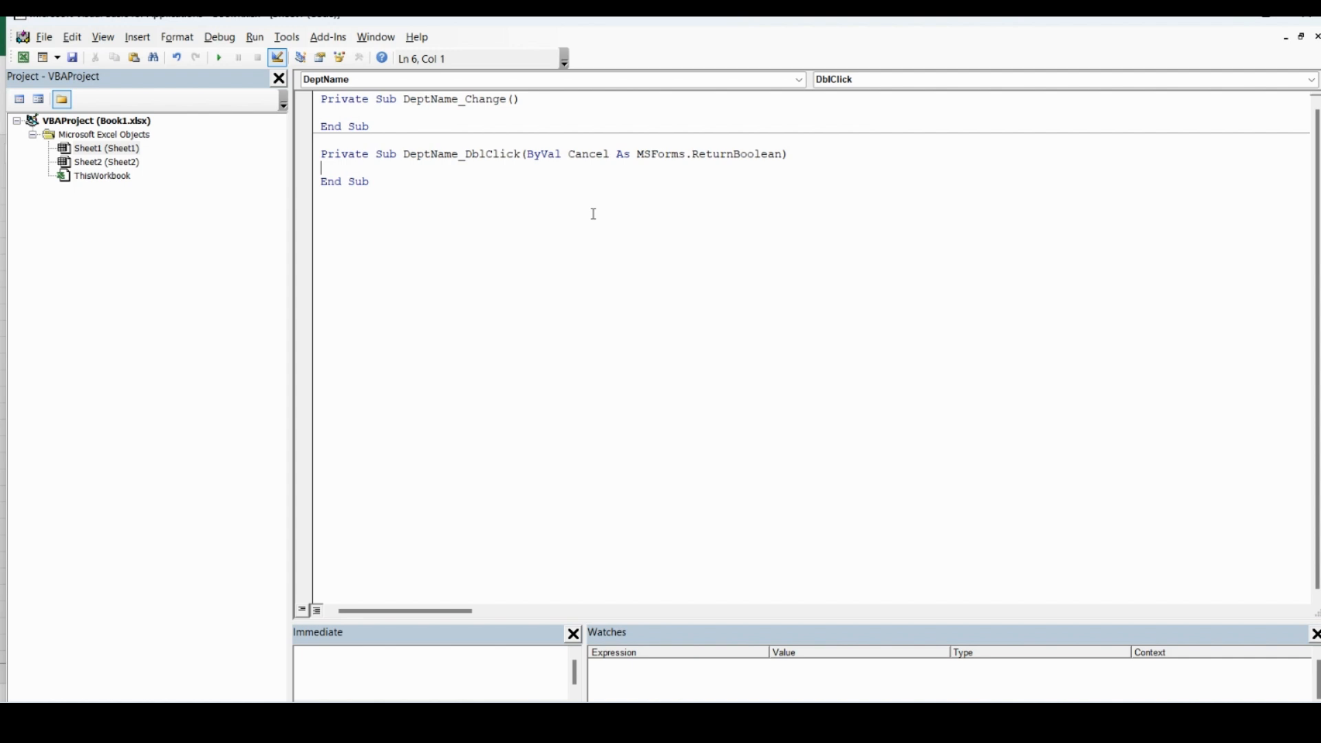
# - Select the whole DblClick procedure, then switch from the Visual Basic editor back to Excel and select cell H8
pyautogui.moveTo(323, 154); pyautogui.dragTo(395, 190)
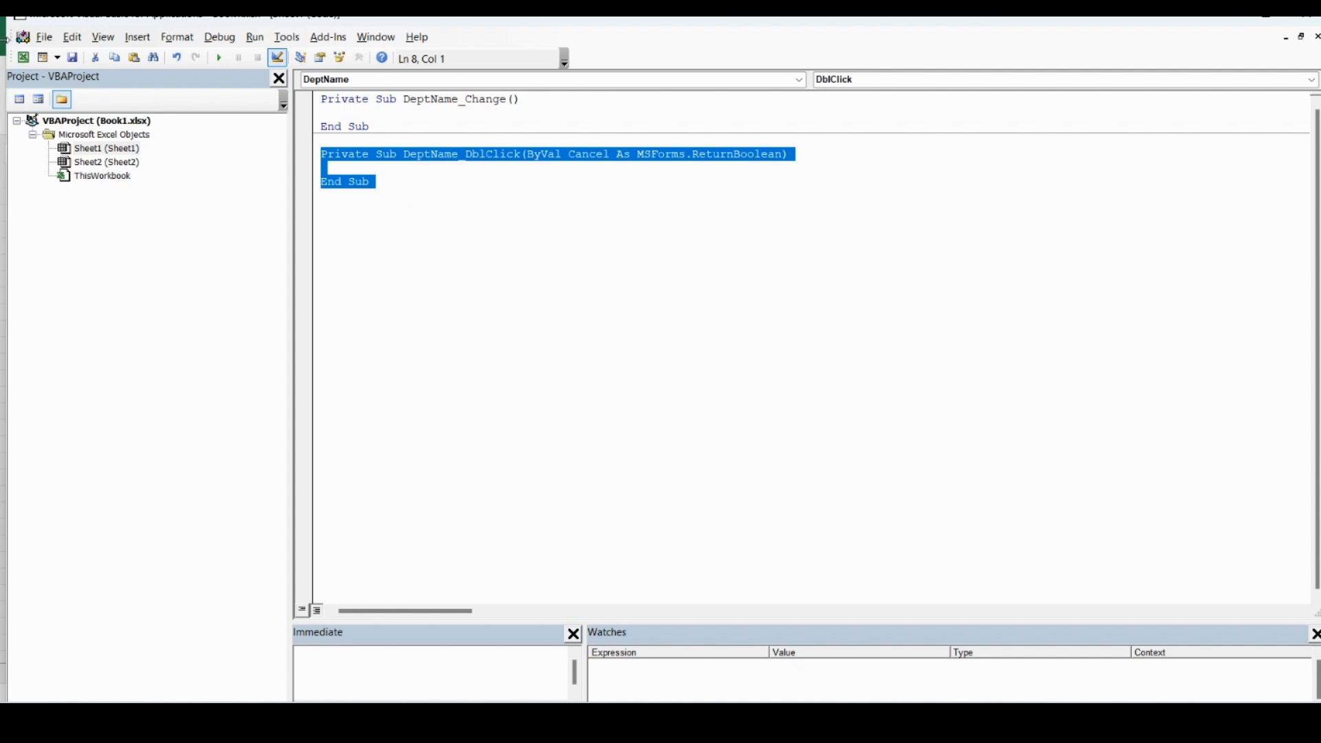
pyautogui.click(24, 59)
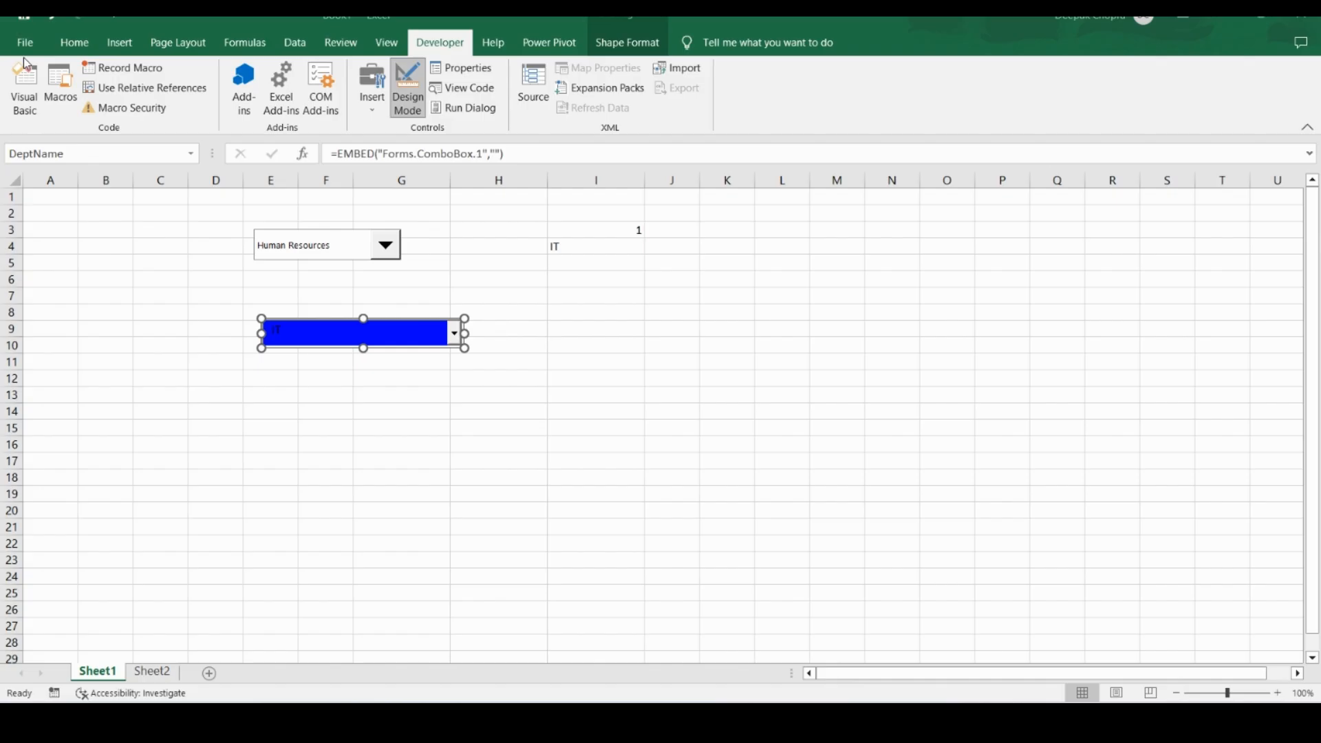
pyautogui.click(503, 307)
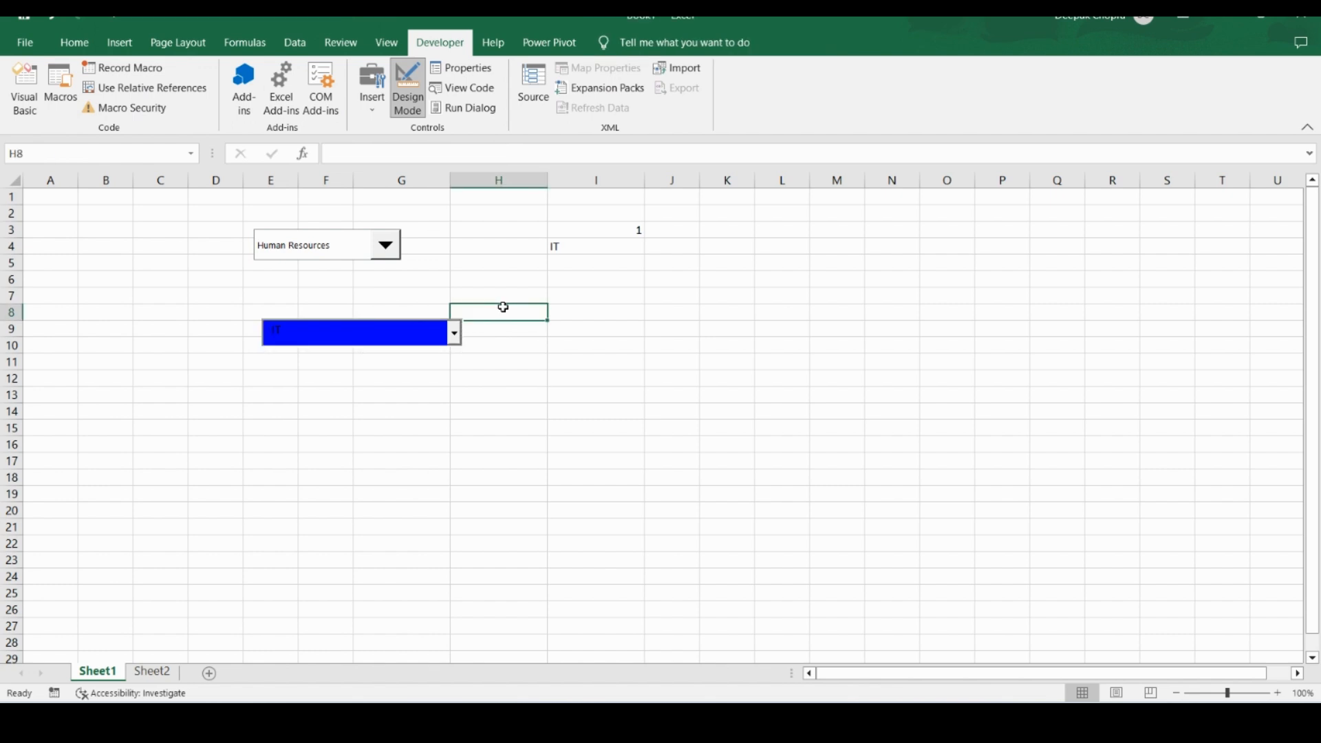